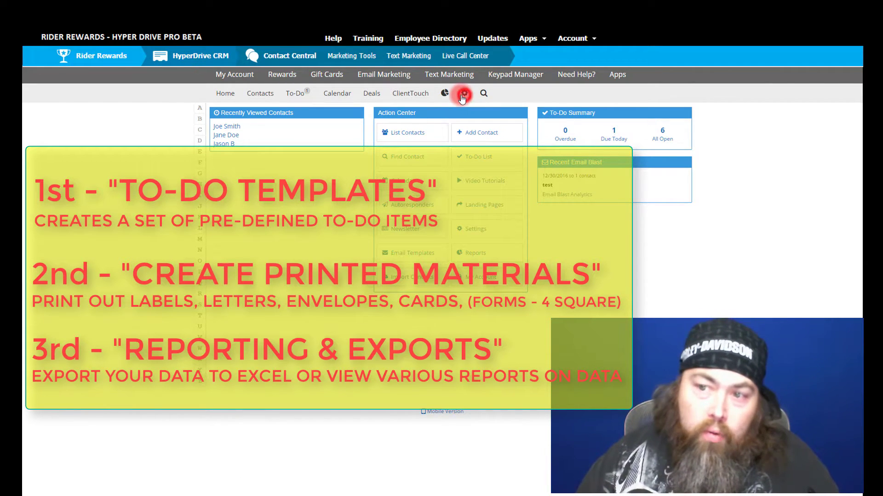
Step: Start a new to-do plan from the To-Do Plans settings page
{"action": "left_click", "coordinate": [464, 94]}
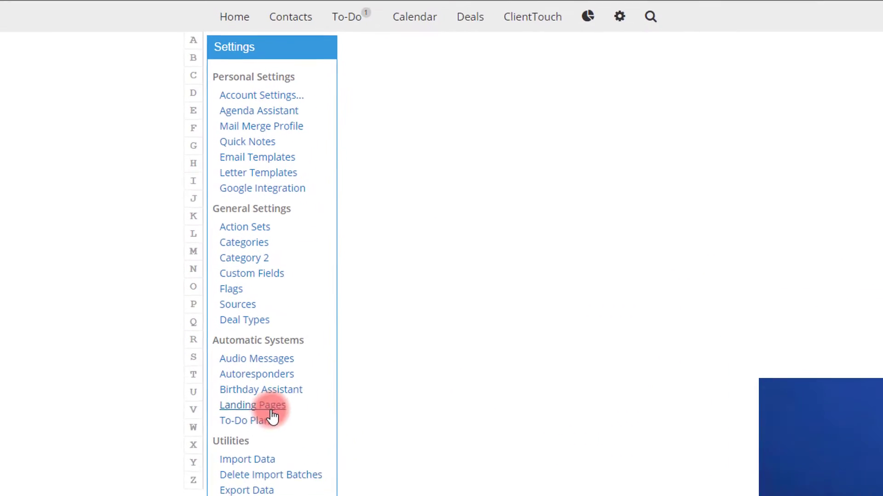
{"action": "left_click", "coordinate": [244, 344]}
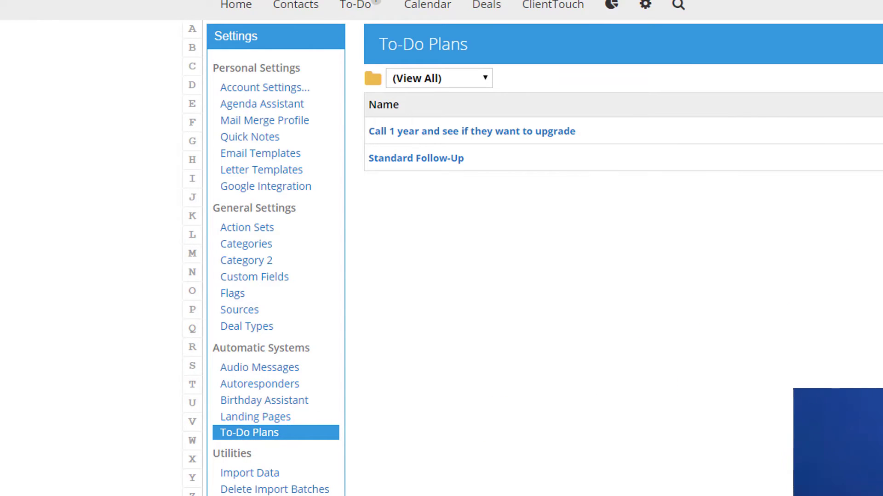
{"action": "left_click", "coordinate": [676, 271]}
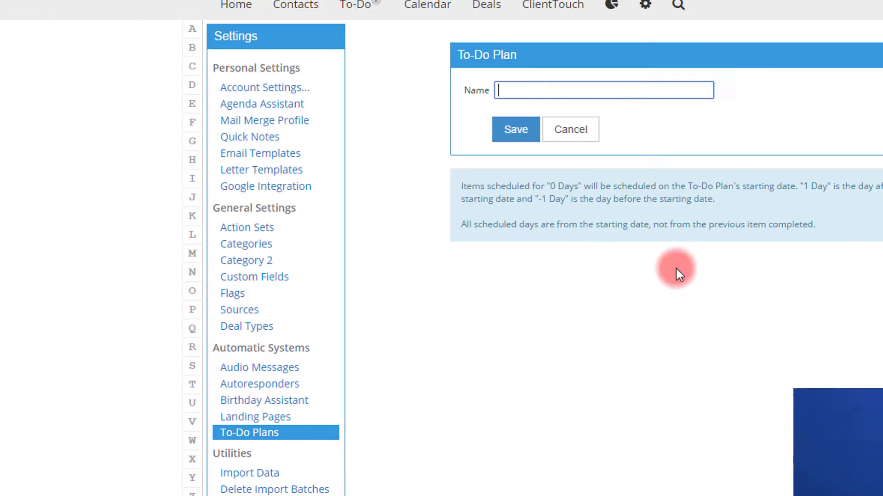
Step: Name the plan 'Standard Motorcycle FollowUp' and save it
{"action": "type", "text": "S"}
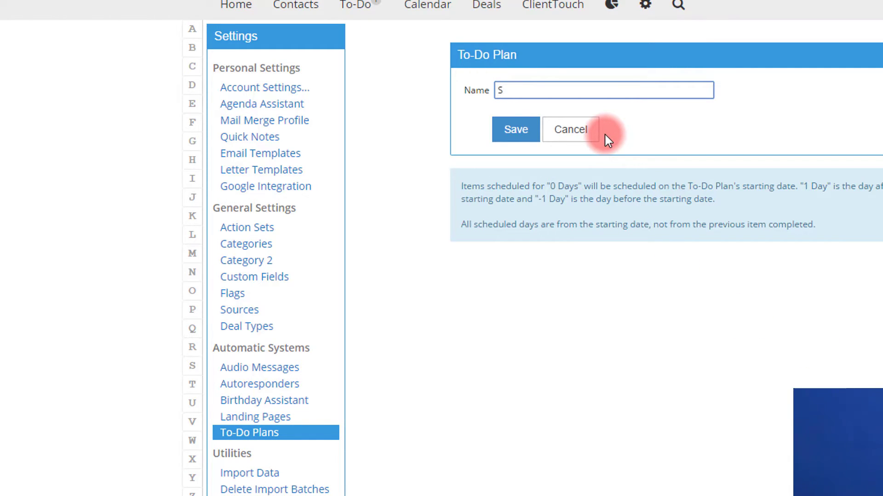
{"action": "key", "text": "BackSpace"}
{"action": "type", "text": "Standar"}
{"action": "key", "text": "BackSpace"}
{"action": "key", "text": "BackSpace"}
{"action": "type", "text": "ard "}
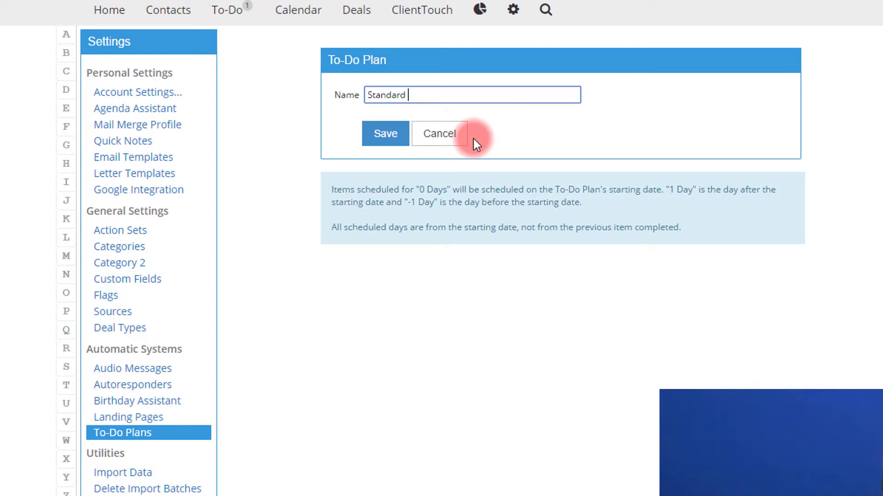
{"action": "type", "text": "Motorcyc"}
{"action": "key", "text": "BackSpace"}
{"action": "key", "text": "BackSpace"}
{"action": "type", "text": "cyel"}
{"action": "key", "text": "BackSpace"}
{"action": "key", "text": "BackSpace"}
{"action": "key", "text": "BackSpace"}
{"action": "key", "text": "BackSpace"}
{"action": "key", "text": "BackSpace"}
{"action": "type", "text": "ycle FollowUp"}
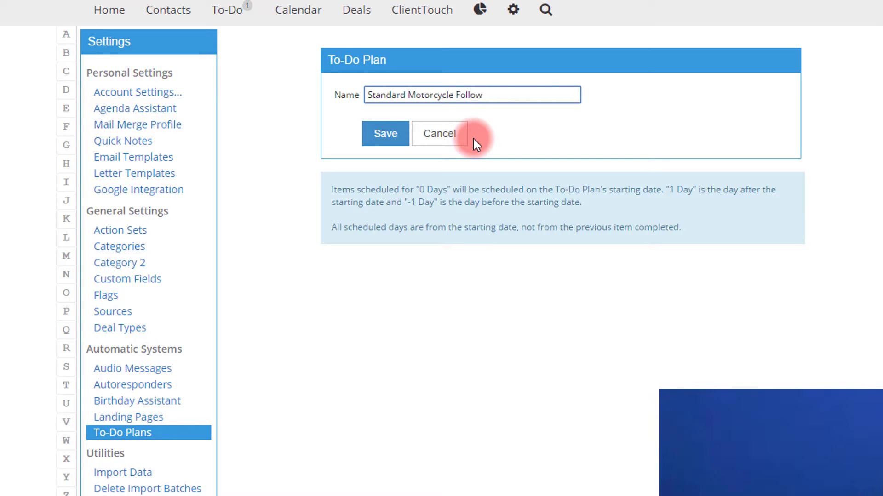
{"action": "left_click", "coordinate": [381, 134]}
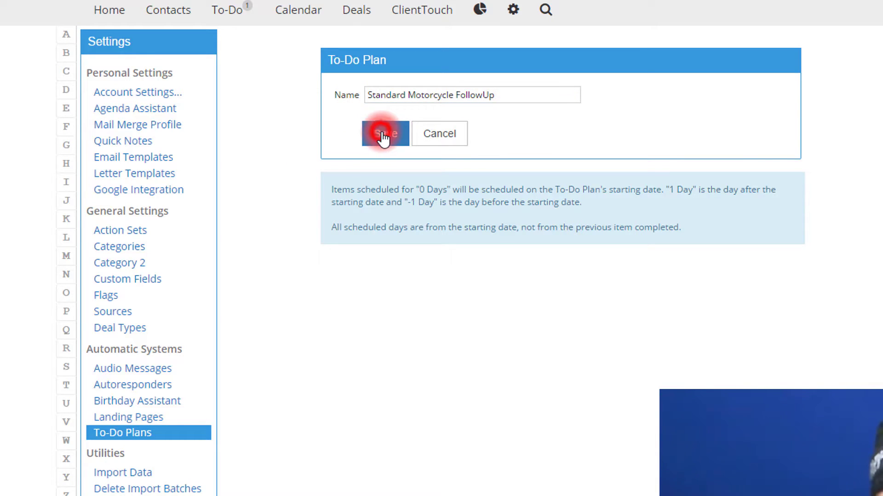
{"action": "left_click", "coordinate": [562, 124]}
Step: Add a 'Thanks for stopping' email step scheduled at 0 days
{"action": "left_click", "coordinate": [433, 138]}
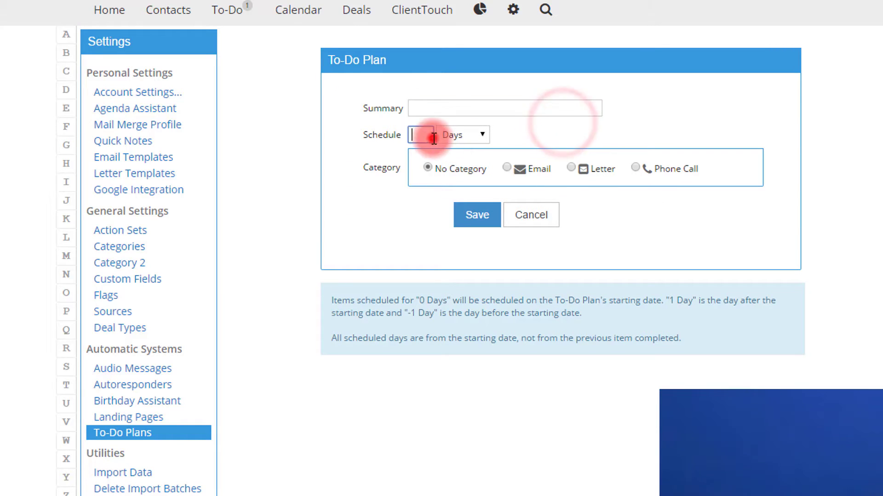
{"action": "type", "text": "0"}
{"action": "left_click", "coordinate": [454, 106]}
{"action": "type", "text": "Thanks for stopping"}
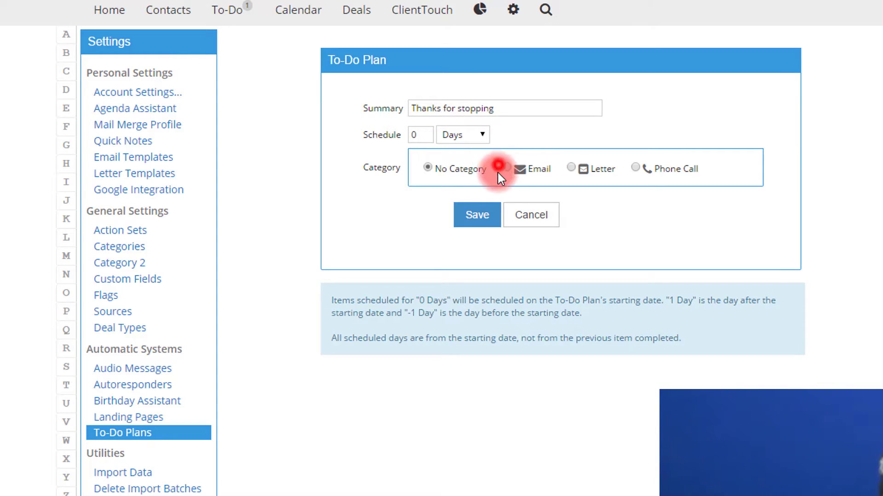
{"action": "left_click", "coordinate": [506, 168]}
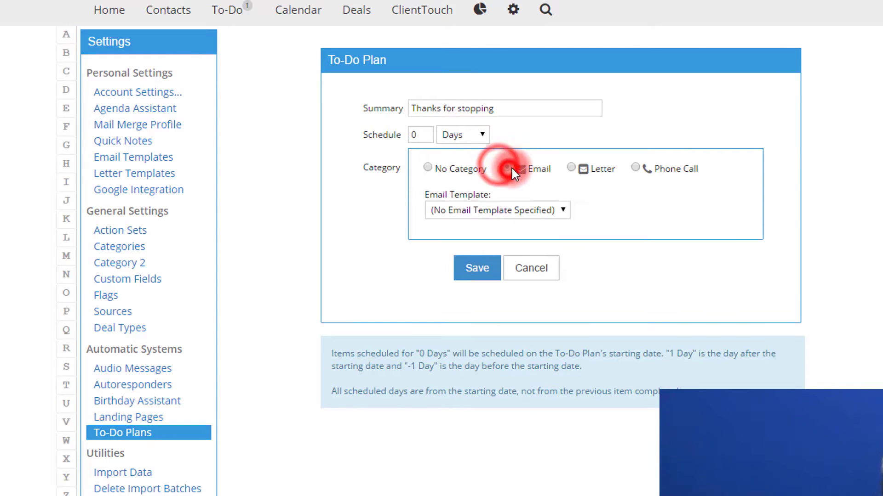
{"action": "left_click", "coordinate": [479, 268]}
Step: Add a 'Call Customer Qualify' phone call step scheduled at 2 days
{"action": "left_click", "coordinate": [508, 124]}
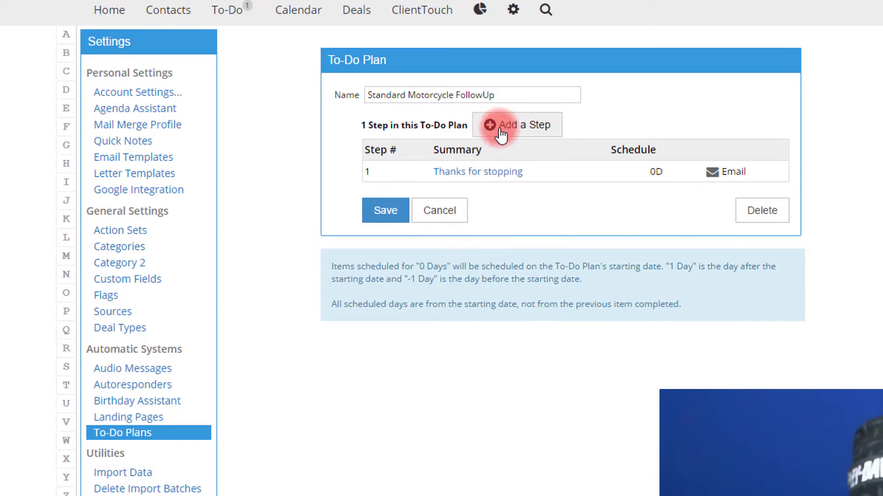
{"action": "left_click", "coordinate": [429, 138]}
{"action": "type", "text": "2"}
{"action": "left_click", "coordinate": [643, 175]}
{"action": "left_click", "coordinate": [455, 109]}
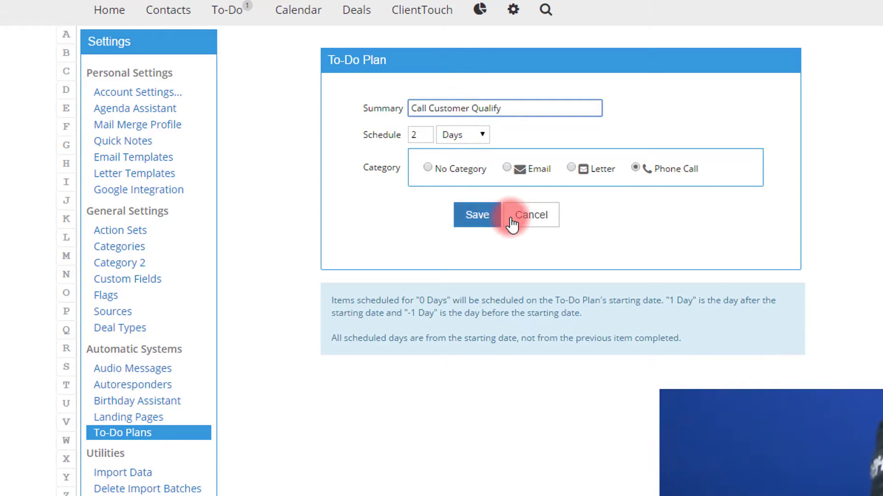
{"action": "left_click", "coordinate": [478, 217]}
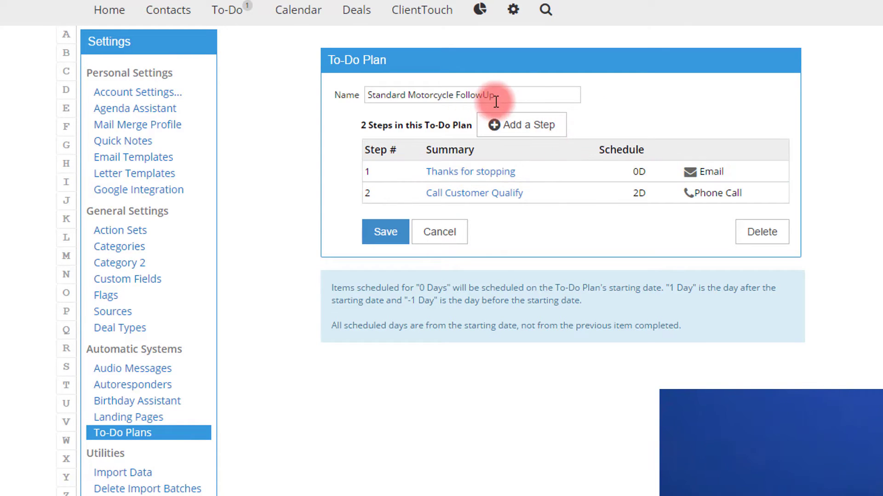
{"action": "left_click", "coordinate": [521, 129]}
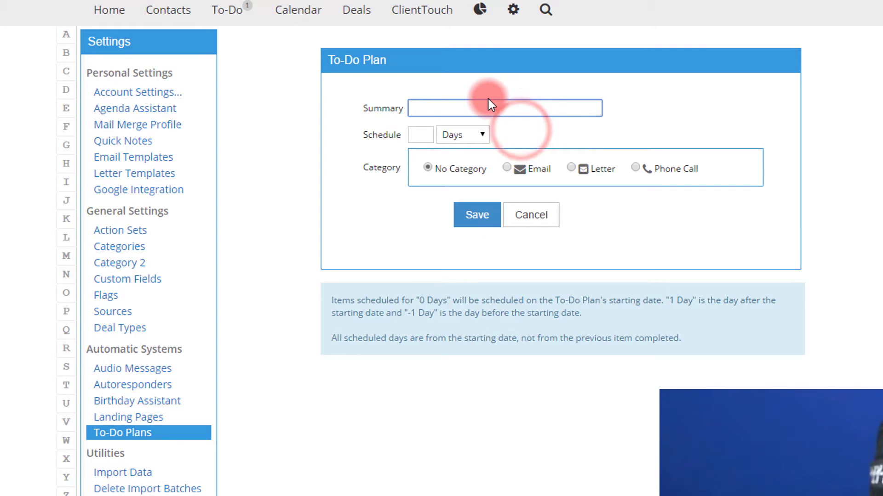
Step: Add a 'Letter from the owner' letter step scheduled at 30 days
{"action": "type", "text": "30"}
{"action": "left_click", "coordinate": [413, 136]}
{"action": "left_click", "coordinate": [414, 136]}
{"action": "type", "text": "30"}
{"action": "double_click", "coordinate": [435, 109]}
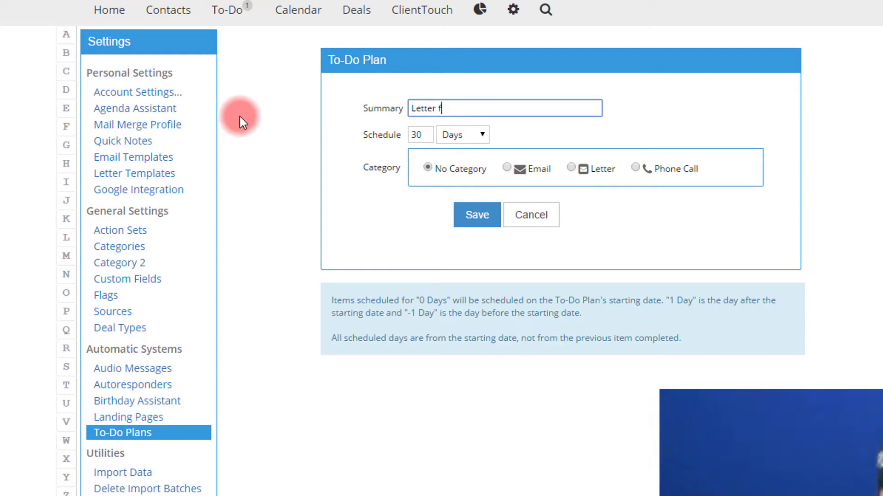
{"action": "left_click", "coordinate": [567, 170]}
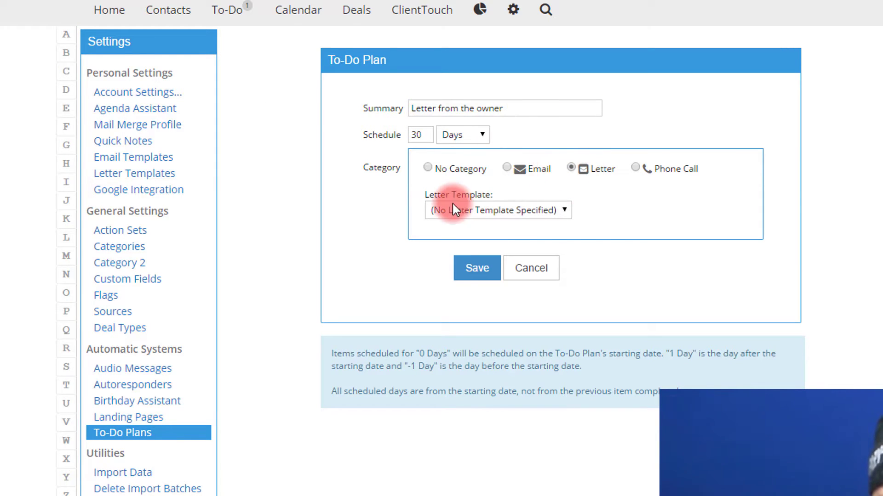
{"action": "left_click", "coordinate": [486, 281]}
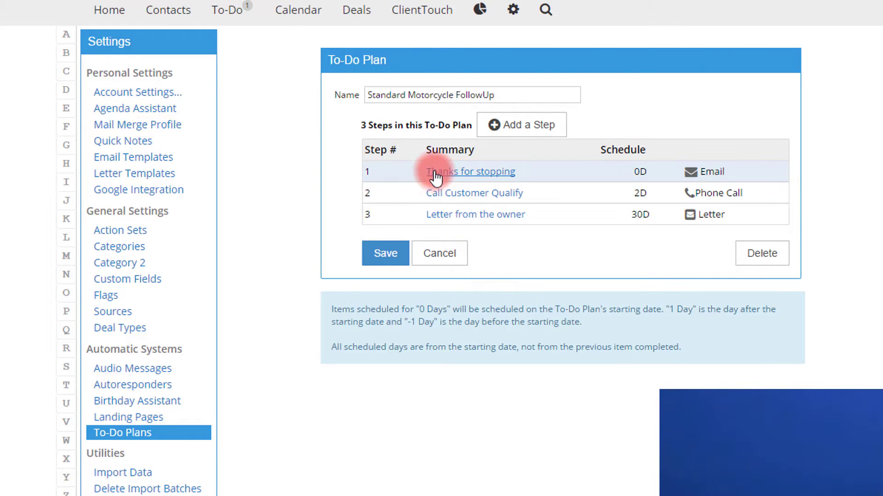
Step: Add a 'Trade in that old bike' email step scheduled at 1 year
{"action": "left_click", "coordinate": [510, 143]}
{"action": "left_click", "coordinate": [474, 108]}
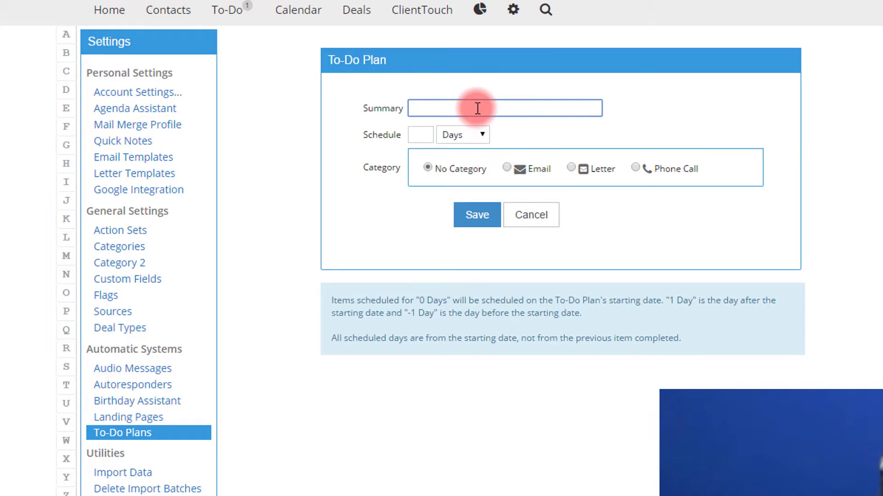
{"action": "type", "text": "Trade in that old bike"}
{"action": "left_click", "coordinate": [419, 135]}
{"action": "left_click", "coordinate": [457, 135]}
{"action": "left_click", "coordinate": [460, 191]}
{"action": "left_click", "coordinate": [425, 135]}
{"action": "type", "text": "1"}
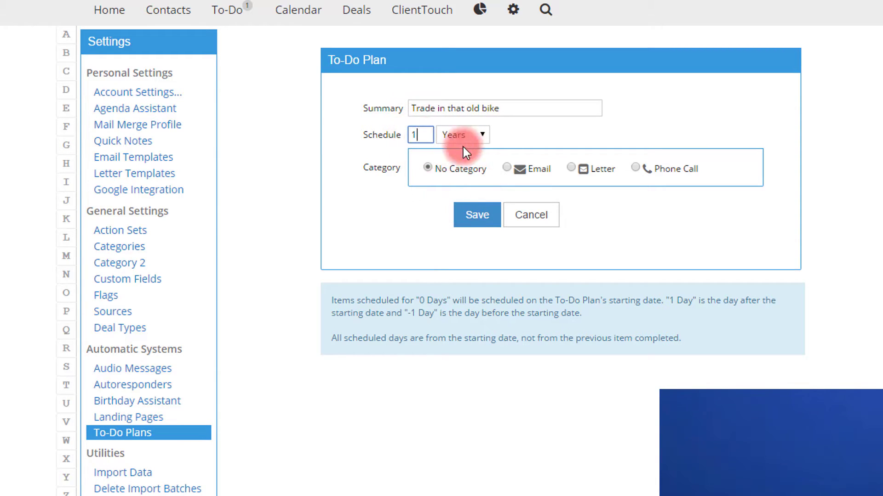
{"action": "left_click", "coordinate": [506, 168]}
{"action": "left_click", "coordinate": [474, 264]}
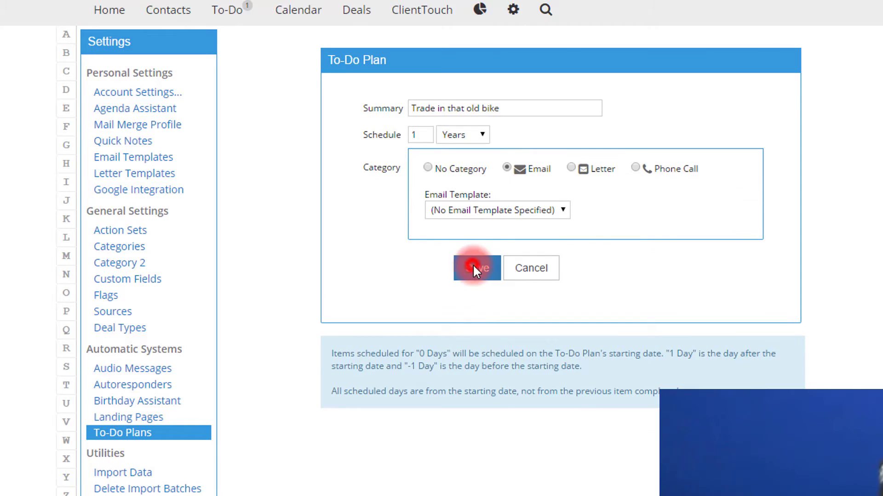
Step: Add a 'Call to get trade' phone call step scheduled at 12 years
{"action": "left_click_drag", "start_coordinate": [503, 94], "coordinate": [207, 99]}
{"action": "left_click", "coordinate": [512, 124]}
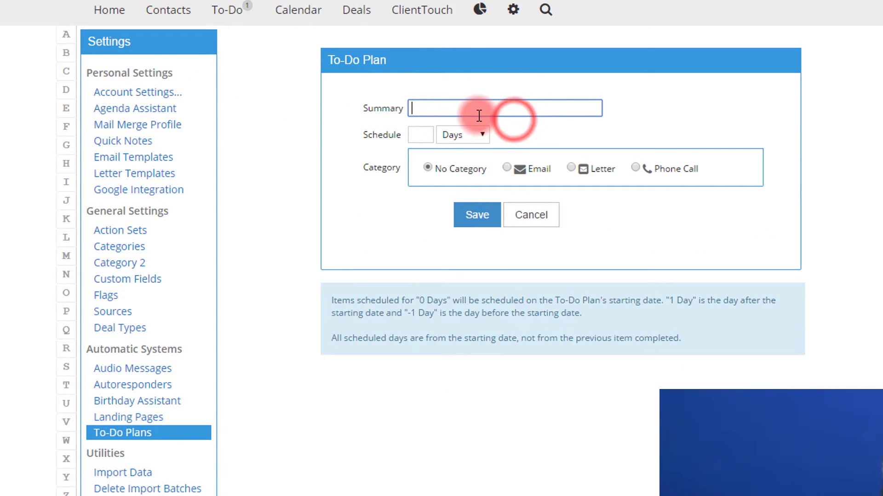
{"action": "type", "text": "Call to"}
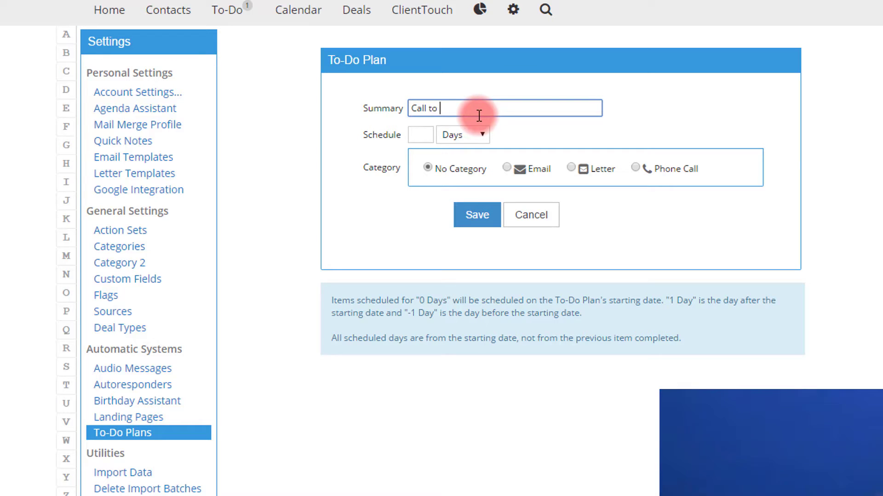
{"action": "type", "text": " get trade"}
{"action": "left_click", "coordinate": [422, 134]}
{"action": "left_click", "coordinate": [465, 138]}
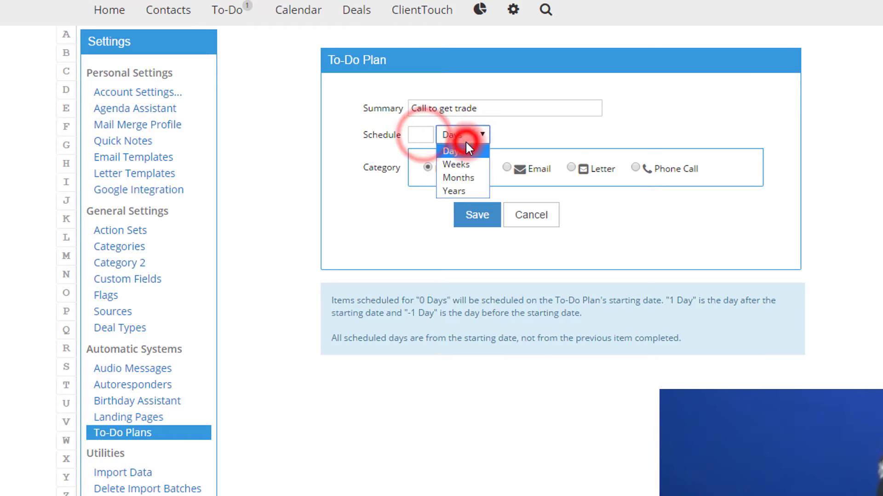
{"action": "left_click", "coordinate": [464, 193]}
{"action": "left_click", "coordinate": [430, 134]}
{"action": "type", "text": "12"}
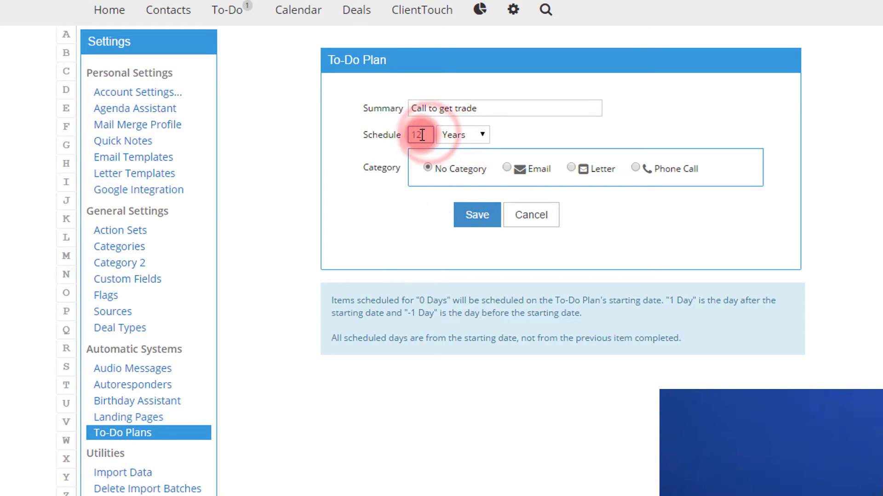
{"action": "left_click", "coordinate": [643, 169]}
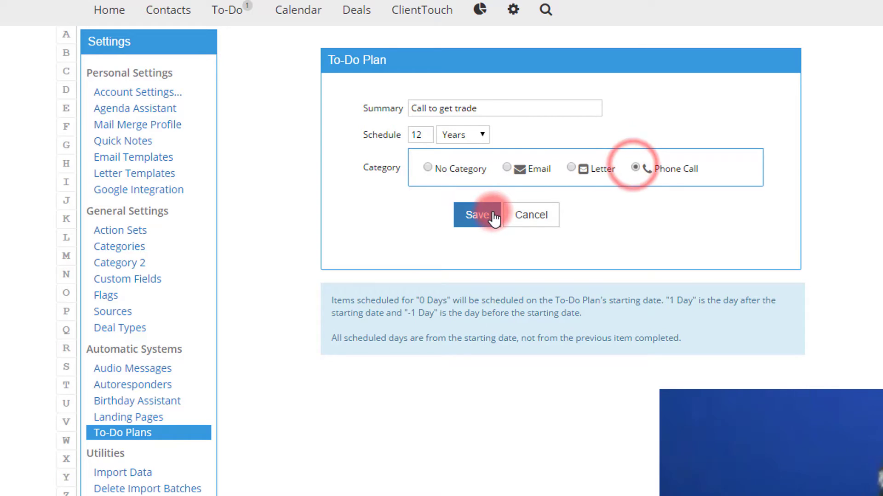
{"action": "left_click", "coordinate": [487, 216]}
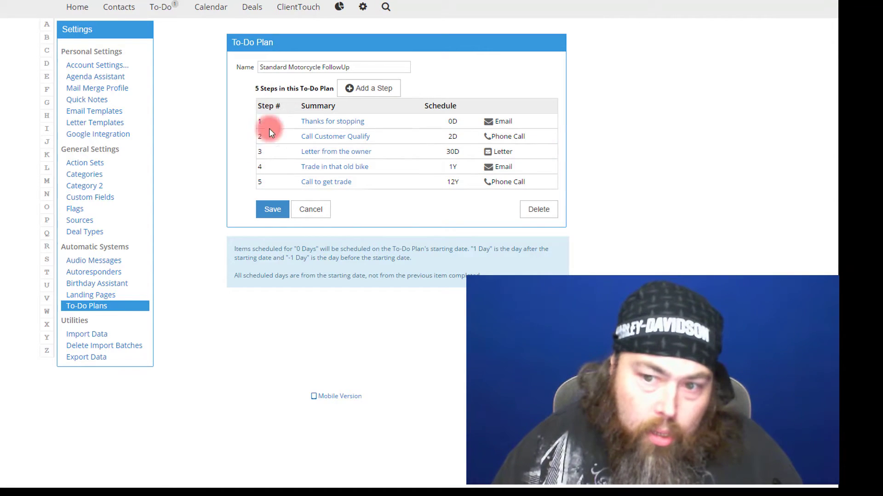
Step: Save the five-step plan, then enter the new contact's name and e-mail address
{"action": "left_click", "coordinate": [271, 213]}
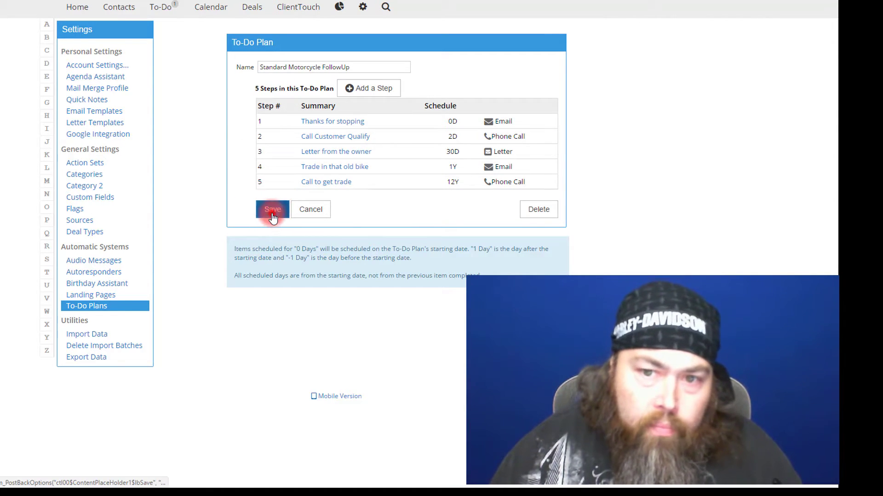
{"action": "left_click", "coordinate": [113, 9]}
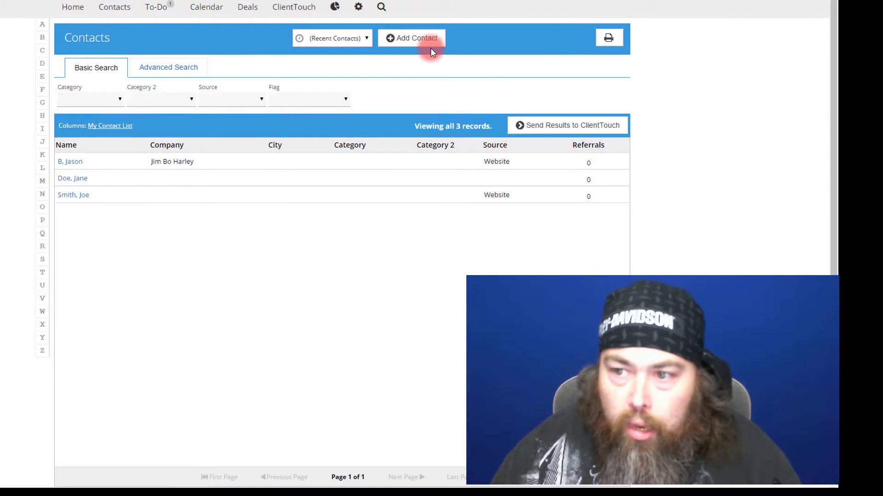
{"action": "left_click", "coordinate": [429, 40]}
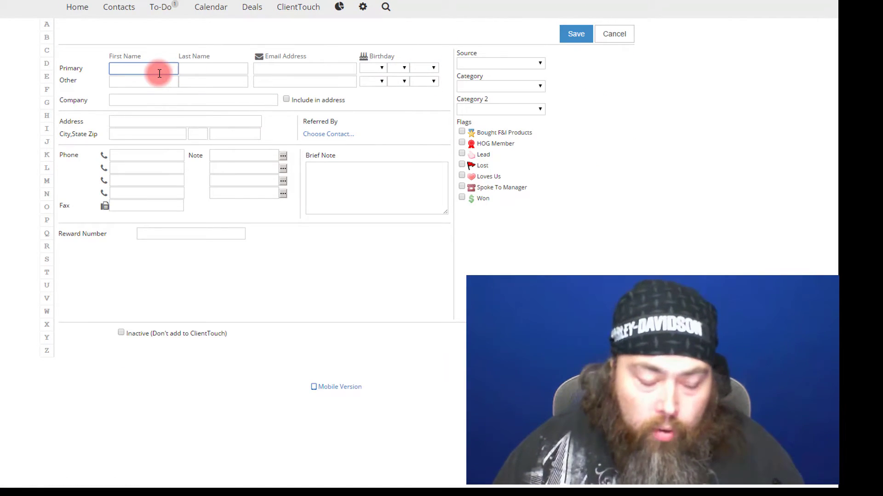
{"action": "key", "text": "Tab"}
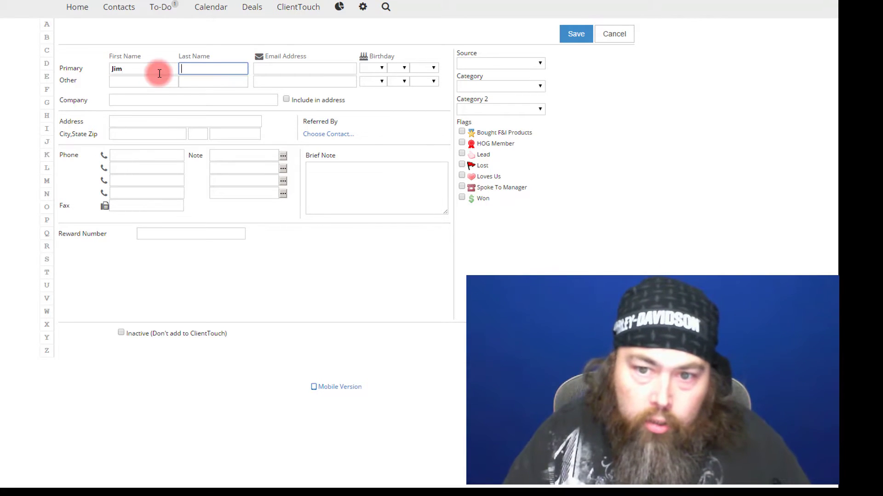
{"action": "left_click", "coordinate": [276, 69]}
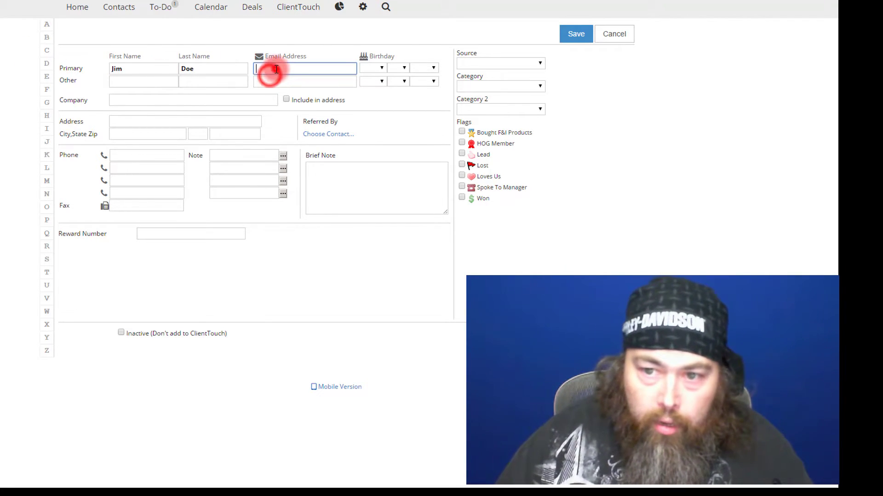
{"action": "type", "text": "joe@"}
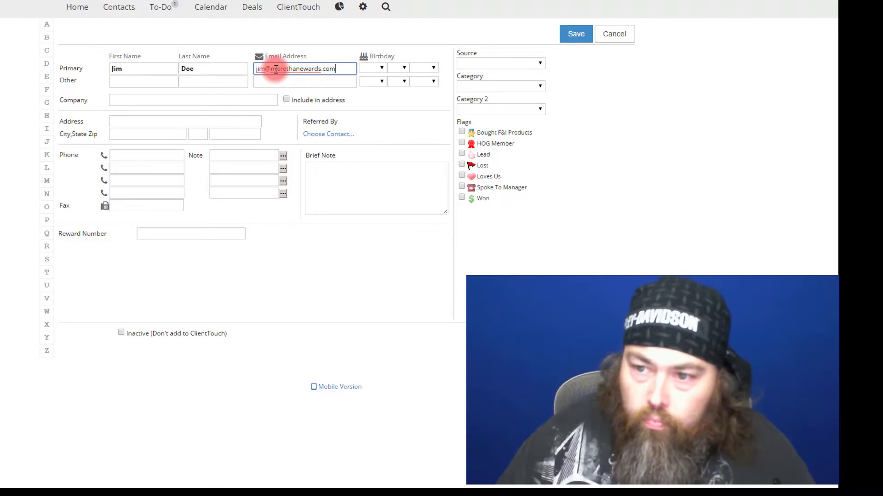
Step: Set the contact's birthday to Jan 12 and save the contact
{"action": "left_click", "coordinate": [372, 68]}
{"action": "left_click", "coordinate": [374, 84]}
{"action": "left_click", "coordinate": [402, 68]}
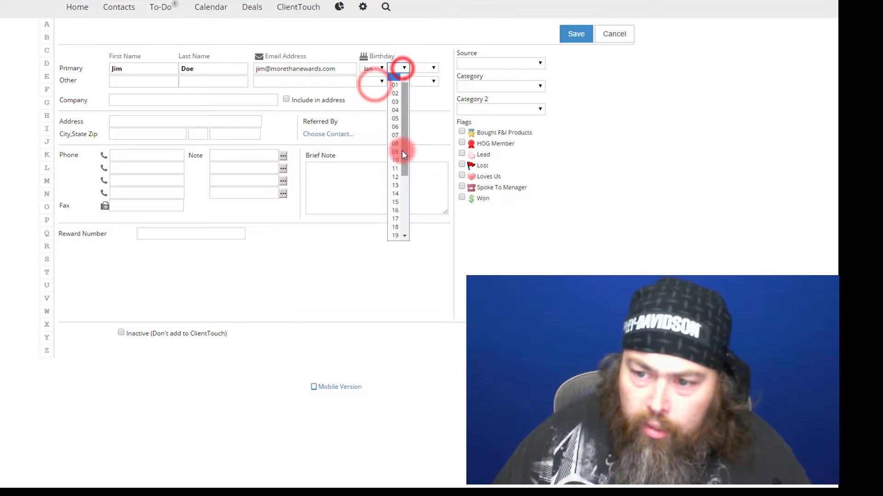
{"action": "left_click", "coordinate": [396, 177]}
{"action": "left_click", "coordinate": [571, 33]}
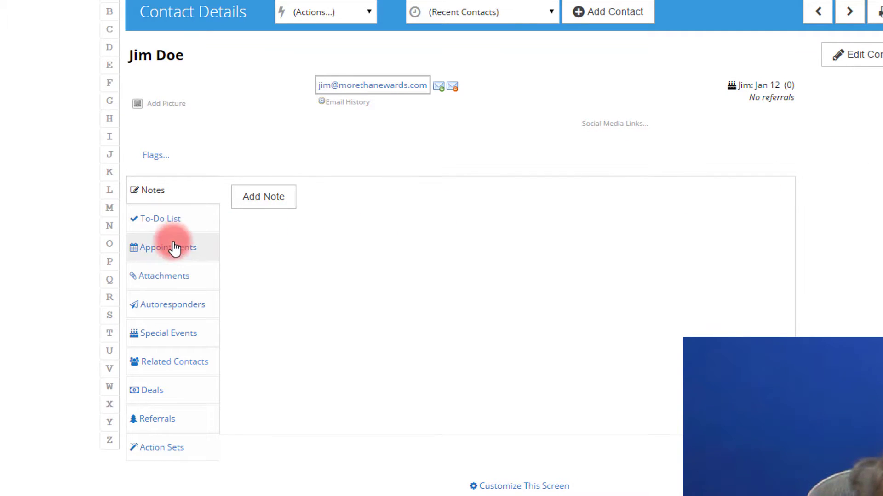
Step: Pick the Standard Motorcycle FollowUp plan on the contact's To-Do List tab
{"action": "left_click", "coordinate": [164, 252]}
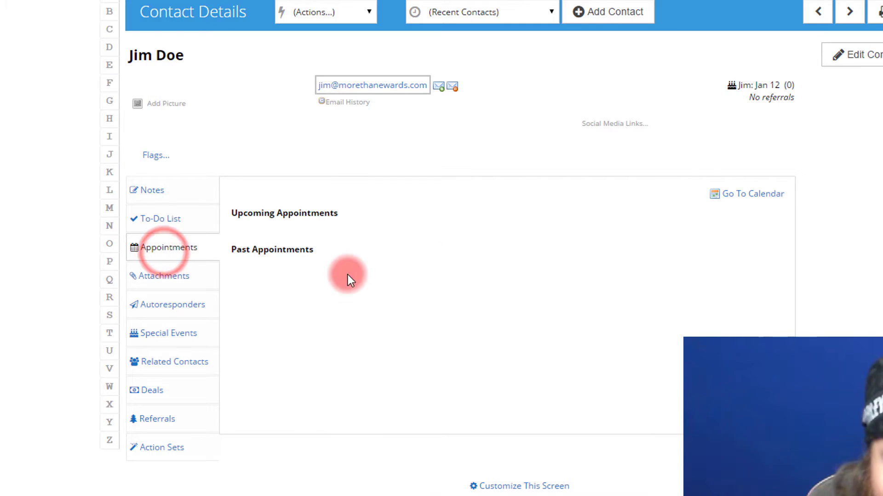
{"action": "left_click", "coordinate": [143, 220]}
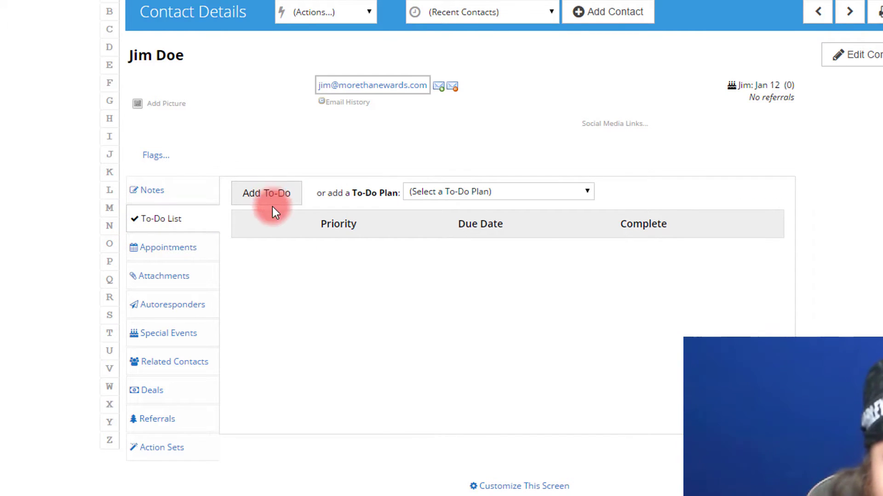
{"action": "left_click", "coordinate": [290, 203]}
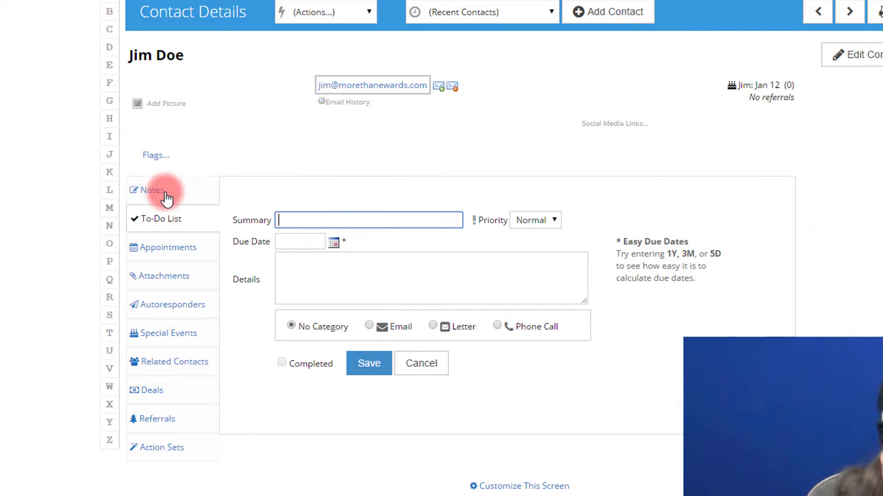
{"action": "left_click", "coordinate": [174, 218]}
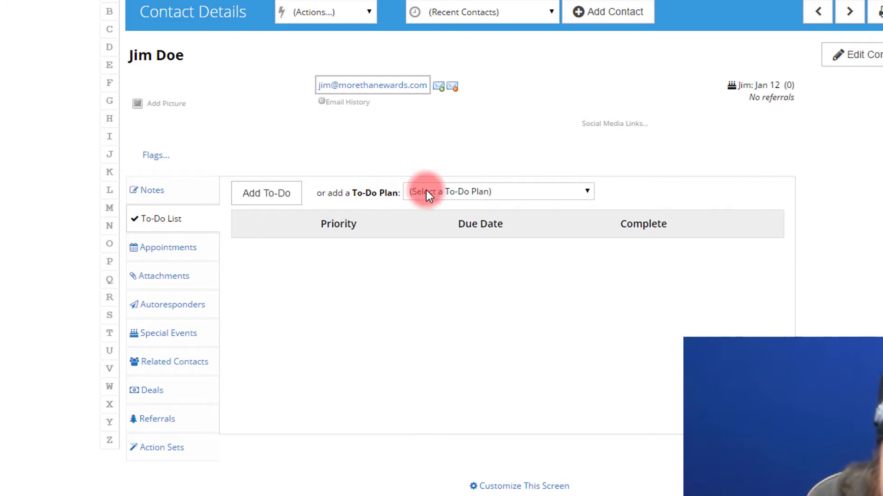
{"action": "left_click", "coordinate": [576, 194]}
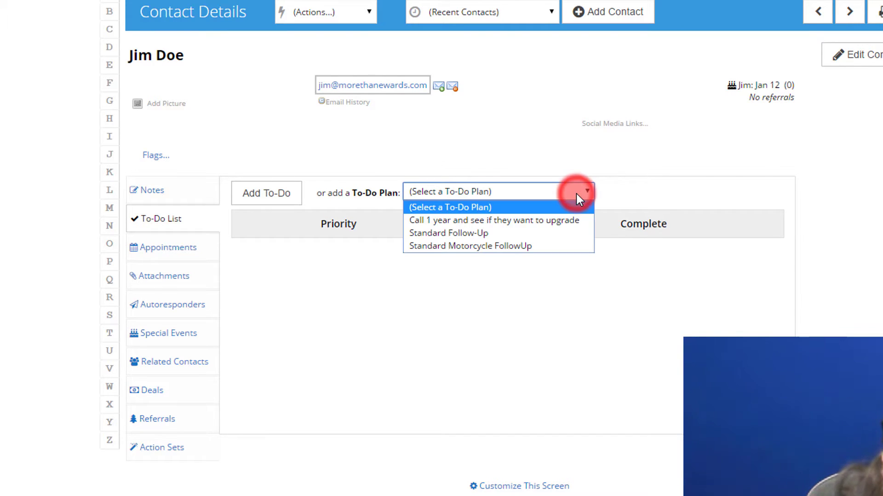
{"action": "left_click", "coordinate": [545, 247]}
Step: Confirm the plan assignment and mark 'Thanks for stopping' complete
{"action": "left_click", "coordinate": [424, 321]}
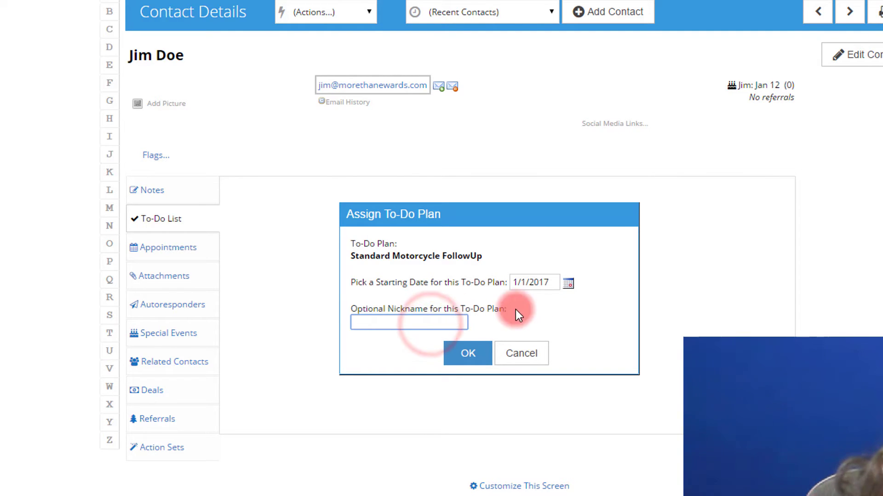
{"action": "left_click", "coordinate": [470, 360]}
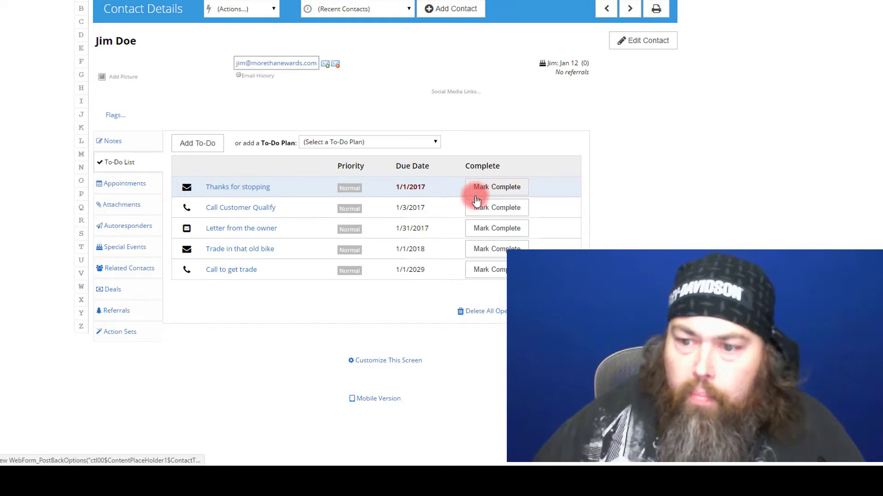
{"action": "left_click", "coordinate": [518, 193]}
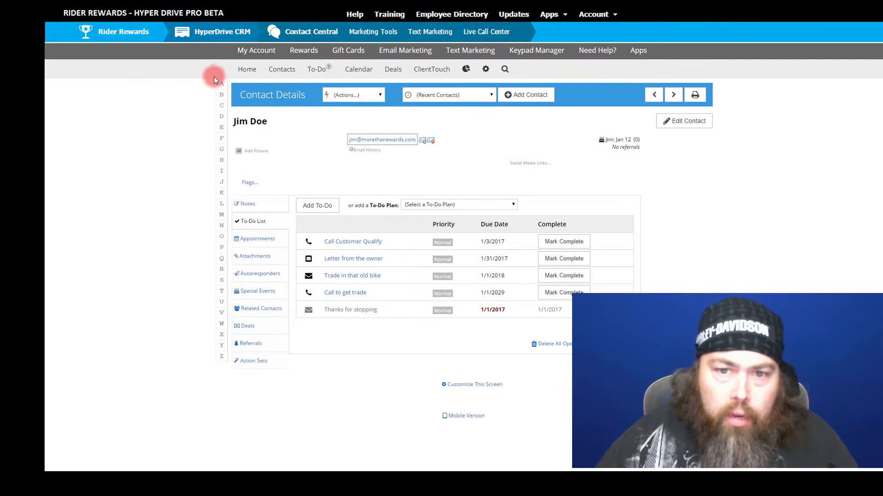
{"action": "left_click", "coordinate": [315, 70]}
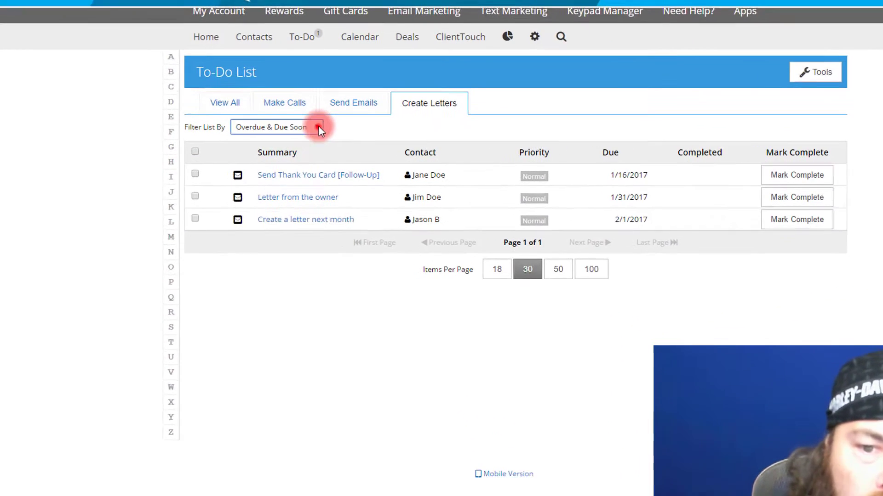
Step: Filter to-dos to Due Today and browse the email and call to-dos
{"action": "left_click", "coordinate": [327, 134]}
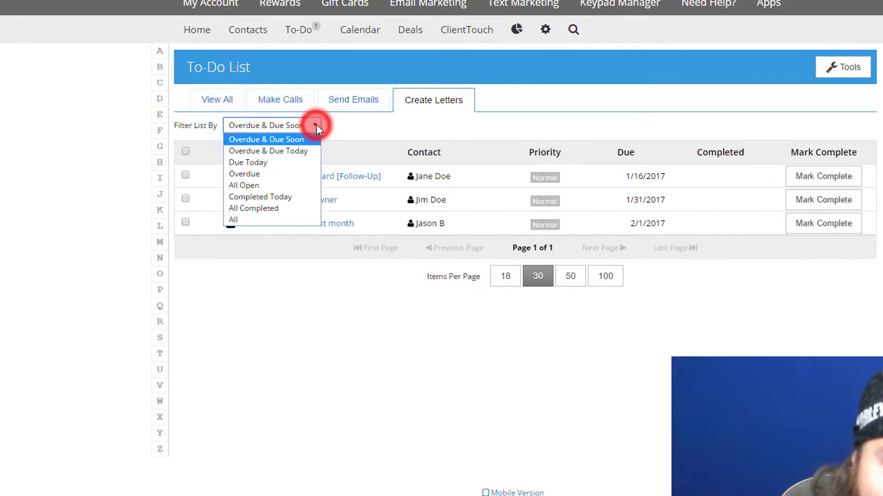
{"action": "left_click", "coordinate": [282, 162]}
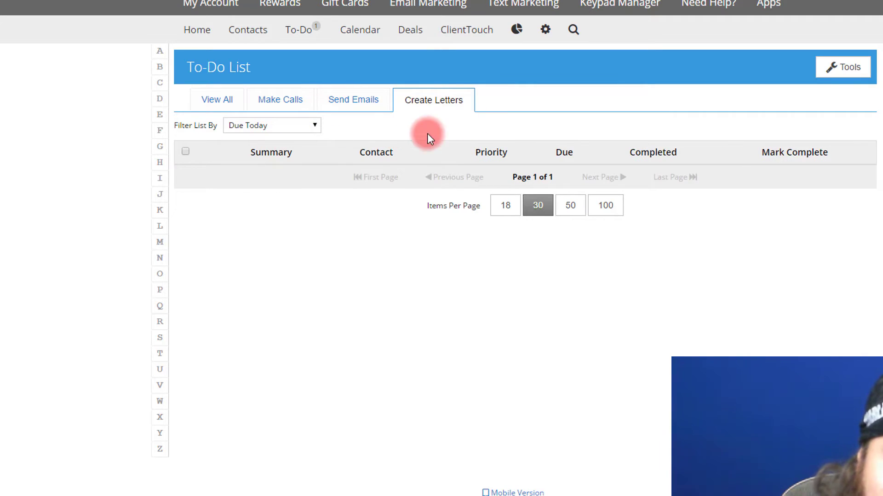
{"action": "left_click", "coordinate": [366, 106]}
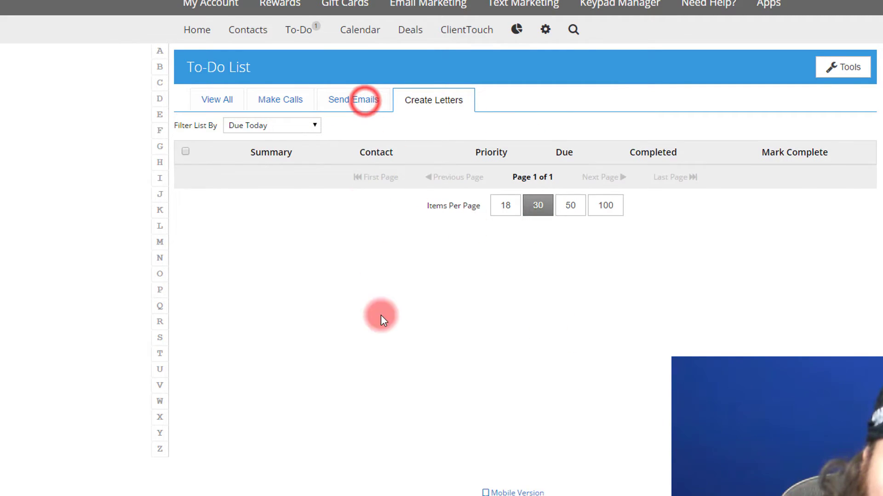
{"action": "left_click", "coordinate": [277, 100]}
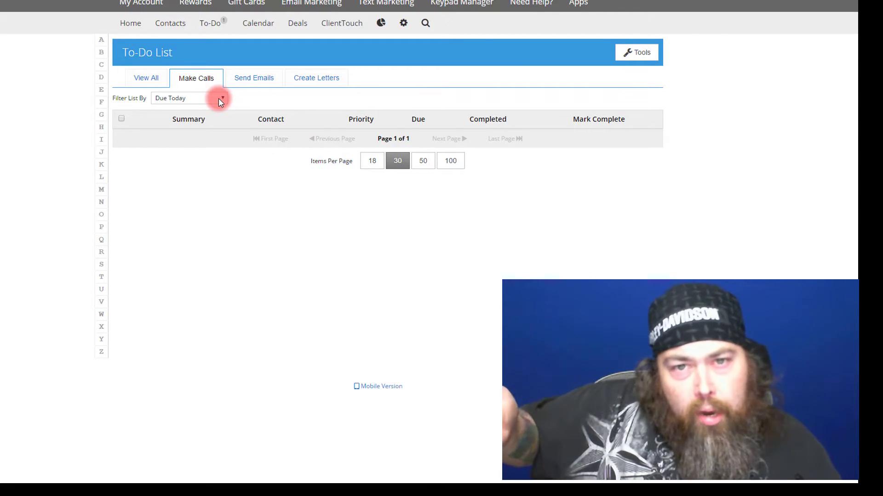
Step: Filter to Overdue & Due Soon, then open the 'Send Thank You Card [Follow-Up]' letter task
{"action": "left_click", "coordinate": [219, 99]}
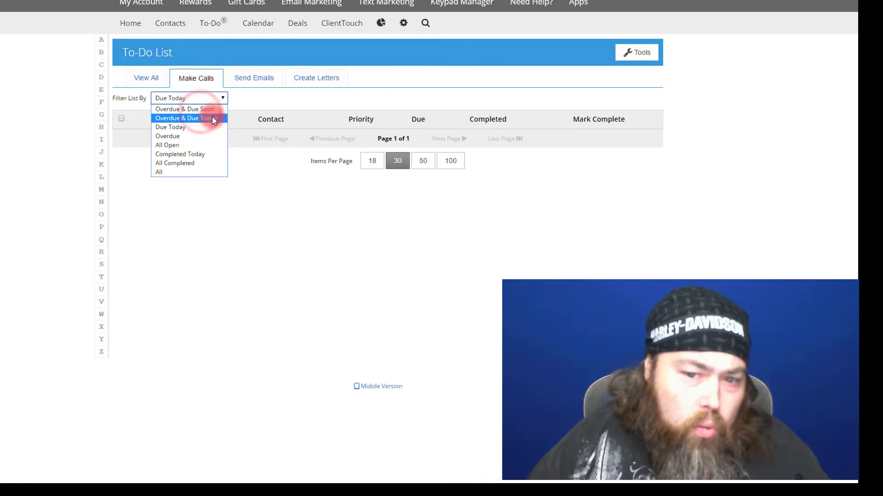
{"action": "left_click", "coordinate": [207, 109]}
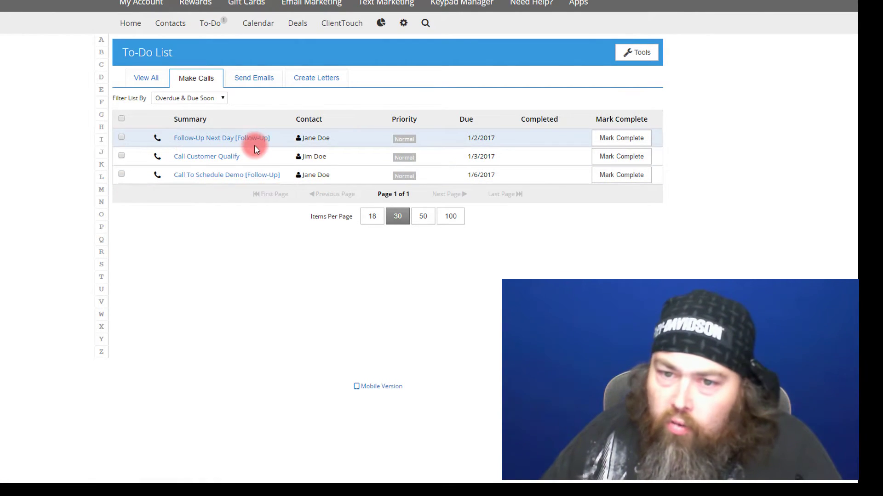
{"action": "left_click", "coordinate": [251, 77]}
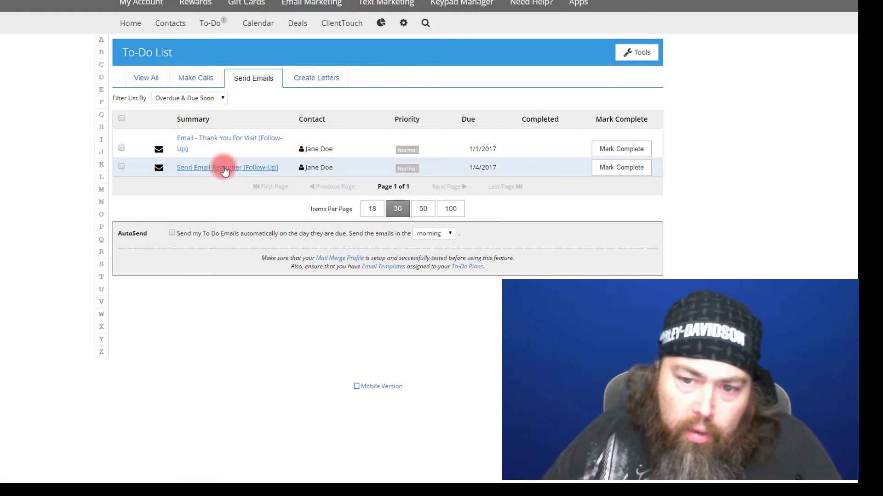
{"action": "left_click", "coordinate": [323, 78]}
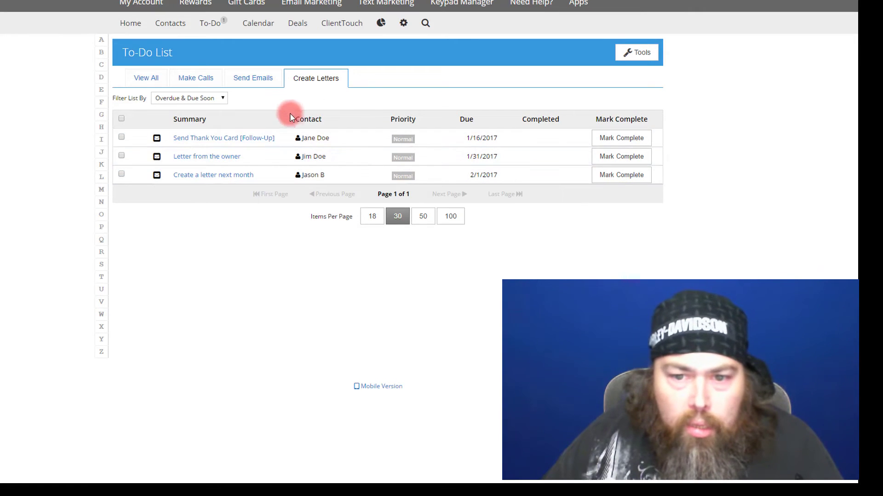
{"action": "left_click", "coordinate": [186, 140]}
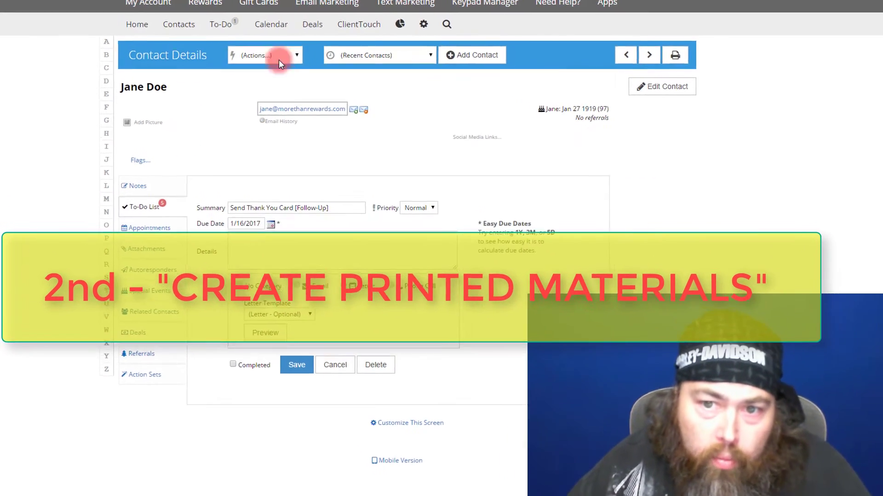
Step: Choose Print Letter from the contact's Actions menu
{"action": "left_click", "coordinate": [277, 54]}
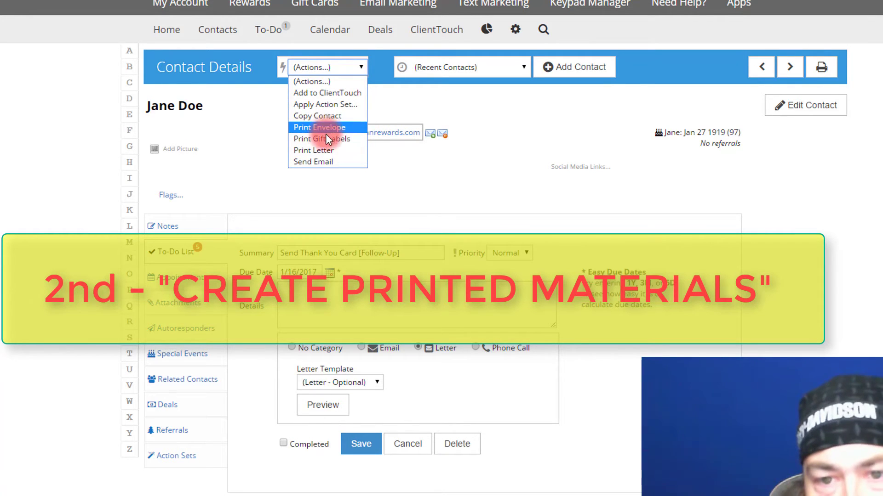
{"action": "left_click", "coordinate": [345, 150]}
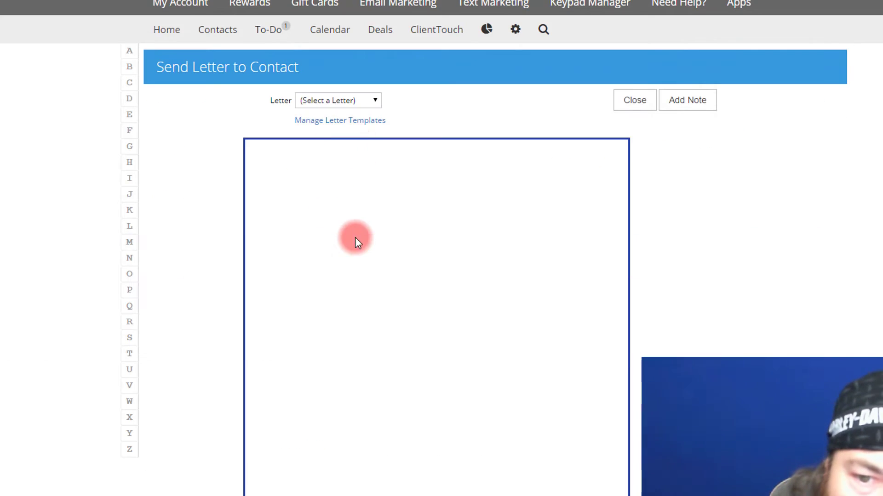
Step: Preview the 'We Want To Sell ya' letter, then go to the account Settings
{"action": "left_click", "coordinate": [375, 100]}
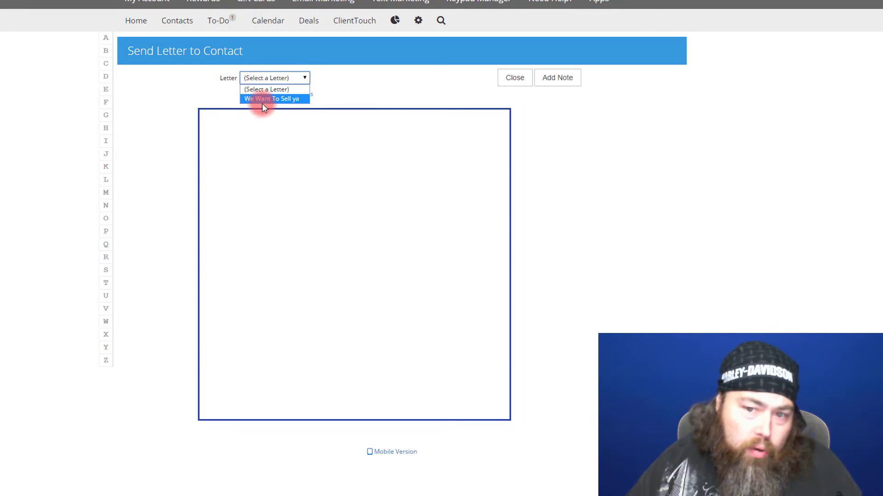
{"action": "left_click", "coordinate": [291, 99]}
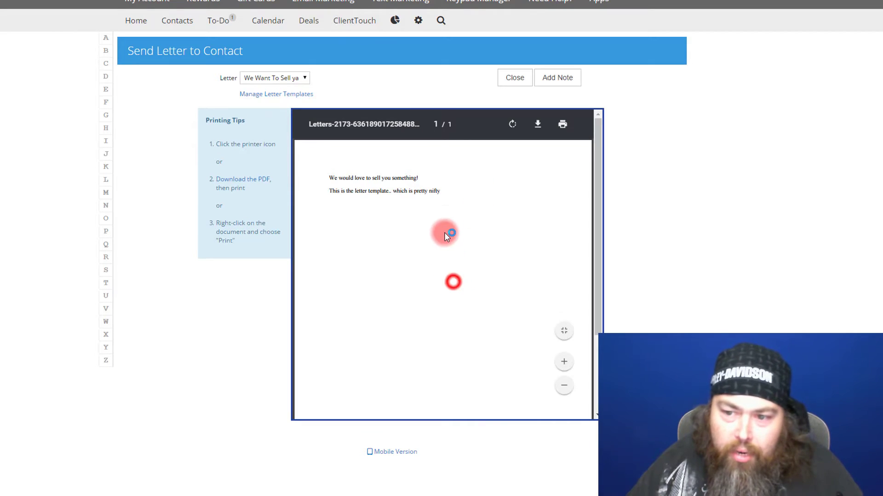
{"action": "scroll", "coordinate": [346, 196], "scroll_direction": "down", "scroll_amount": 3}
{"action": "scroll", "coordinate": [365, 219], "scroll_direction": "up", "scroll_amount": 3}
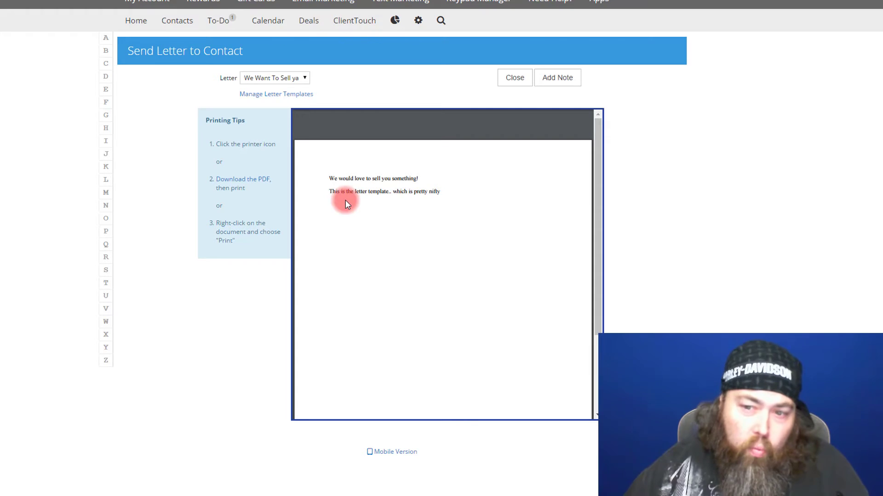
{"action": "mouse_move", "coordinate": [314, 205]}
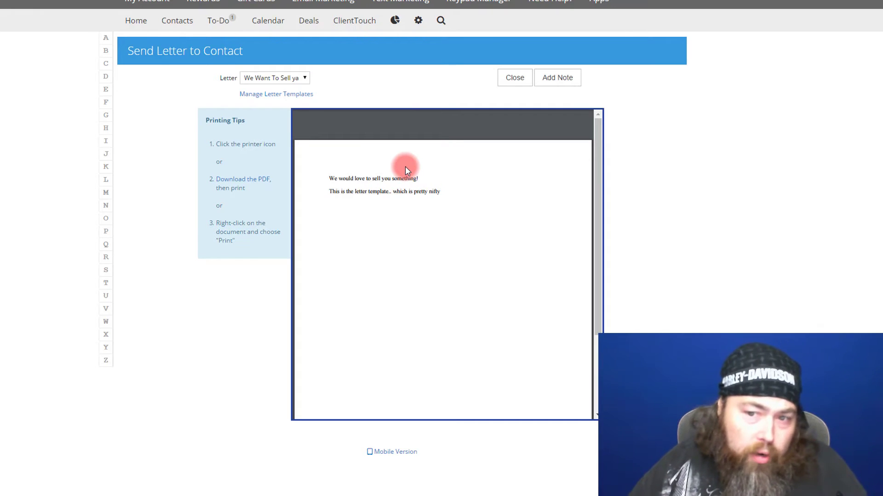
{"action": "left_click", "coordinate": [304, 83]}
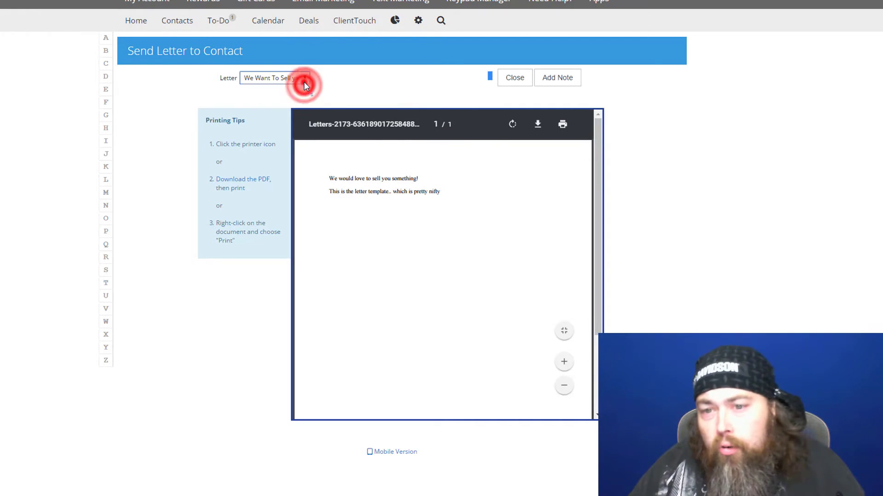
{"action": "left_click", "coordinate": [303, 80]}
{"action": "left_click", "coordinate": [302, 79]}
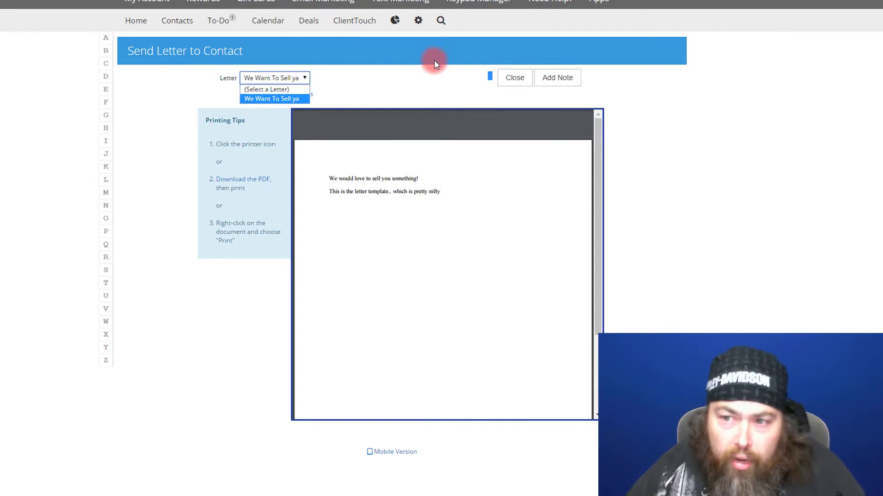
{"action": "left_click", "coordinate": [418, 20]}
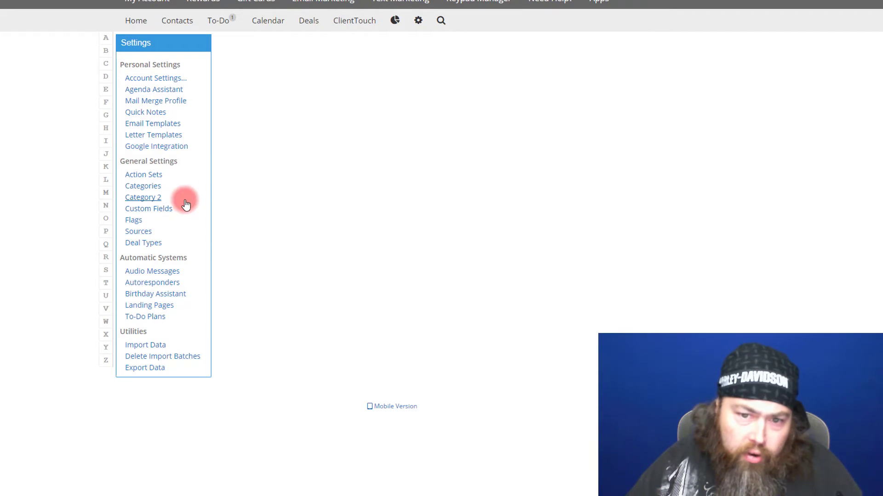
Step: Begin a new letter template from the Letter Templates list
{"action": "left_click", "coordinate": [150, 136]}
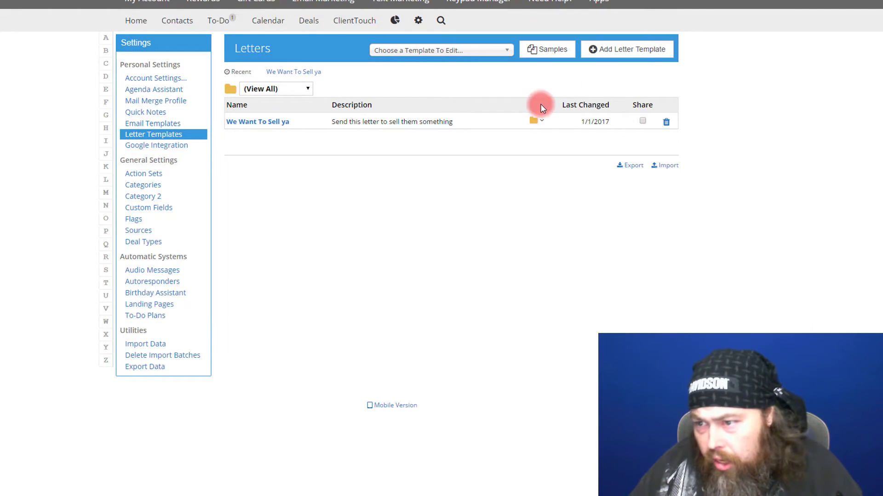
{"action": "left_click", "coordinate": [602, 50]}
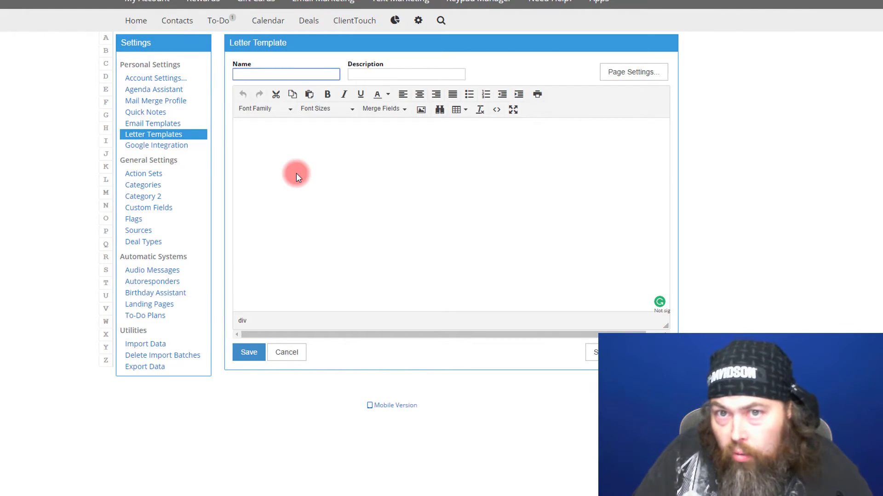
Step: Type test text 'asdfasdf' in the template body, then cancel the template
{"action": "left_click", "coordinate": [296, 173]}
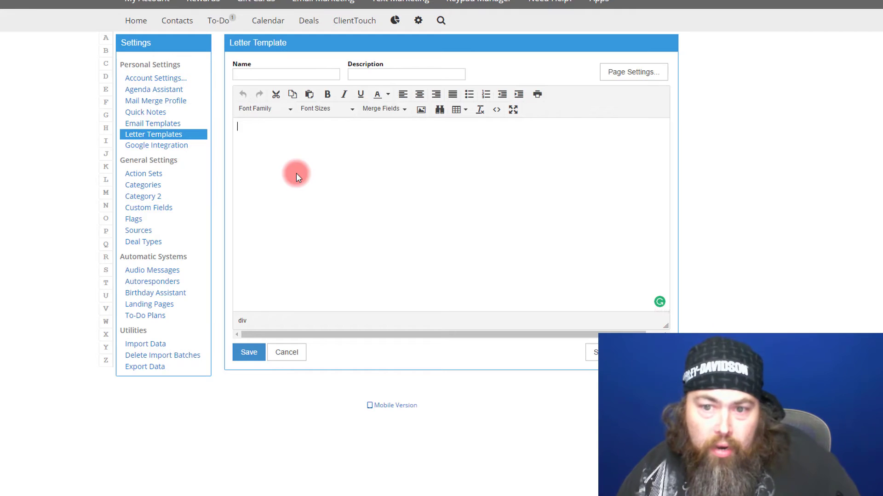
{"action": "type", "text": "asdfasdf"}
{"action": "double_click", "coordinate": [321, 150]}
{"action": "left_click", "coordinate": [281, 144]}
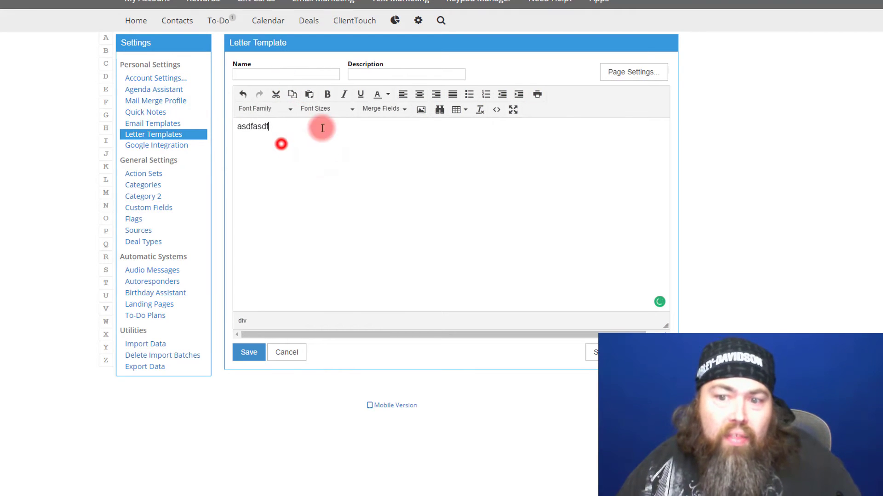
{"action": "left_click", "coordinate": [291, 75]}
{"action": "left_click", "coordinate": [290, 354]}
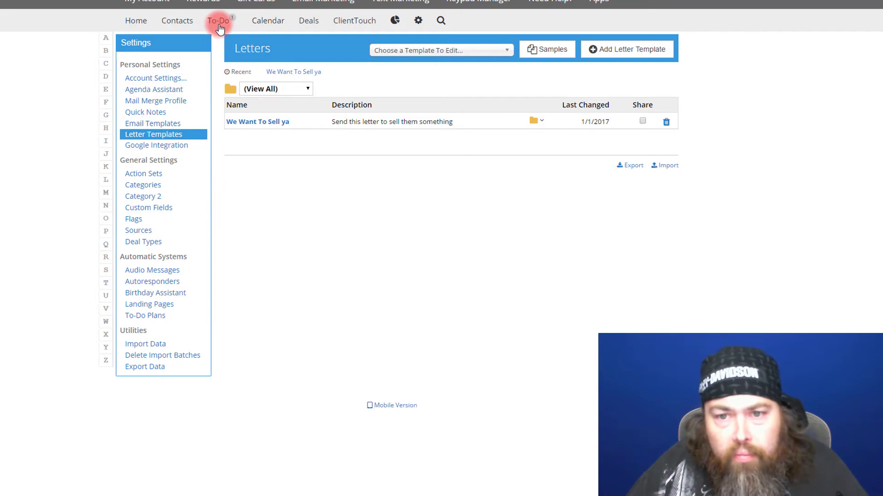
Step: Look over the Birthday Assistant options and the letter to-dos, then return to Settings
{"action": "left_click", "coordinate": [162, 294]}
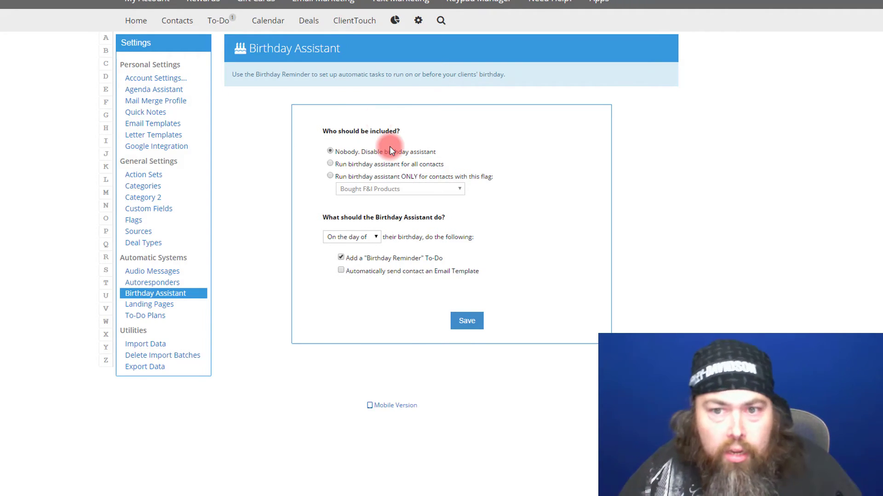
{"action": "left_click", "coordinate": [220, 19]}
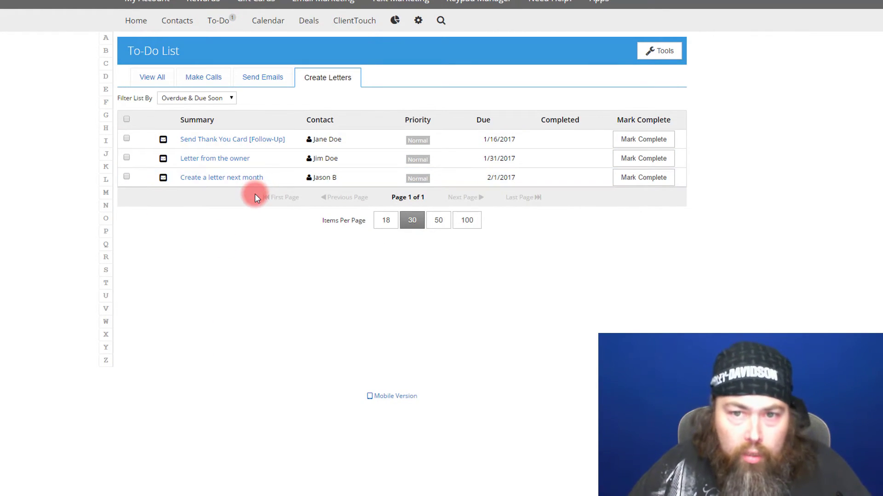
{"action": "left_click", "coordinate": [418, 20]}
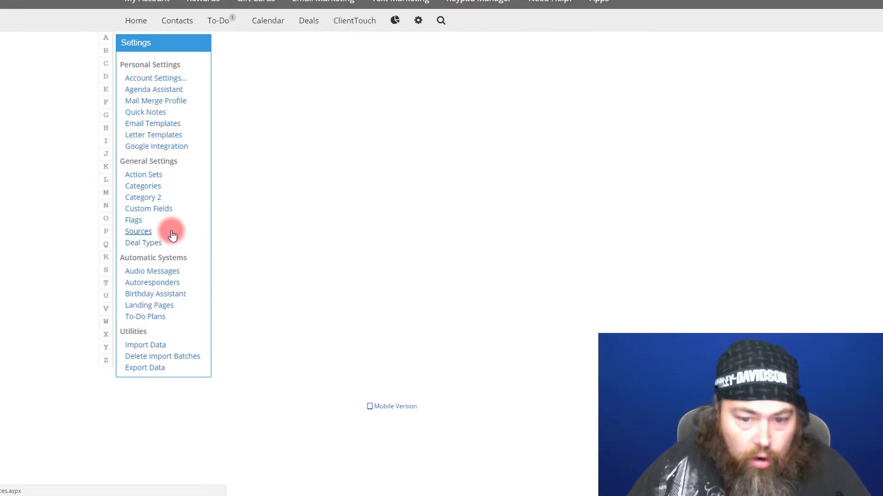
Step: Revisit the Birthday Assistant settings, then bring up the Contacts list with its 4 records
{"action": "left_click", "coordinate": [165, 296]}
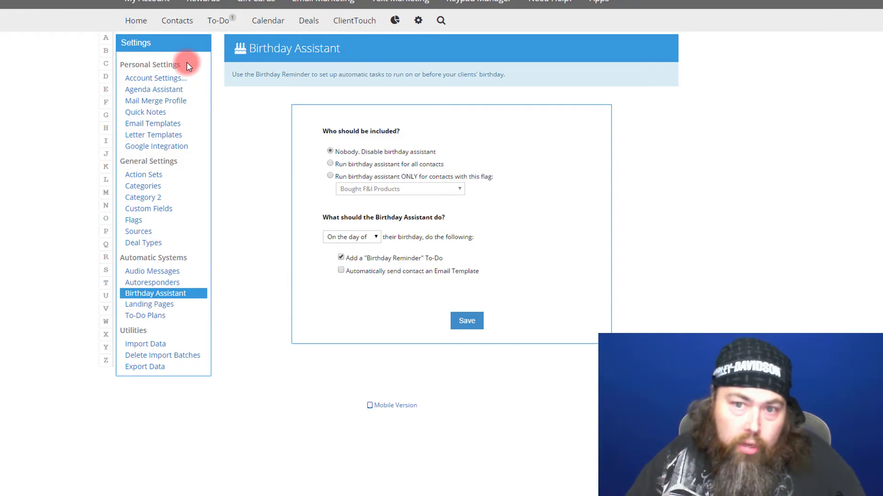
{"action": "left_click", "coordinate": [178, 20]}
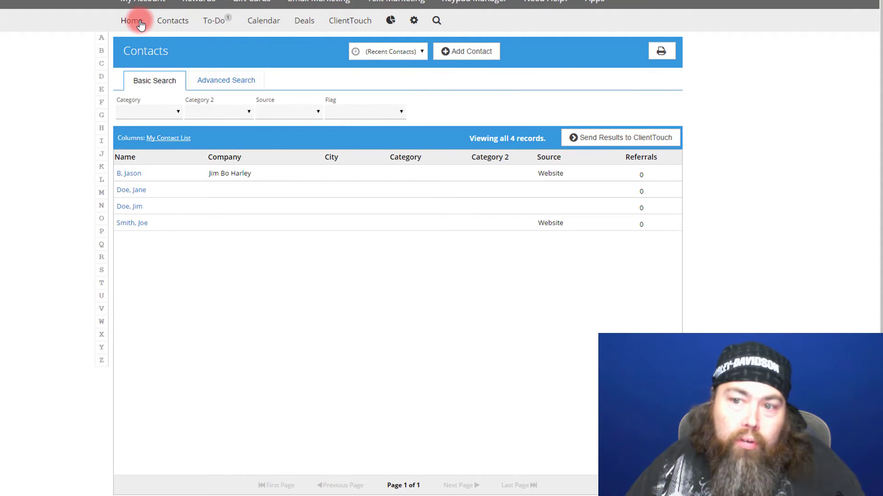
Step: Browse the Email Blasts, Contacts by Category and Birthdays & Anniversaries reports, then go back to Settings
{"action": "left_click", "coordinate": [391, 21]}
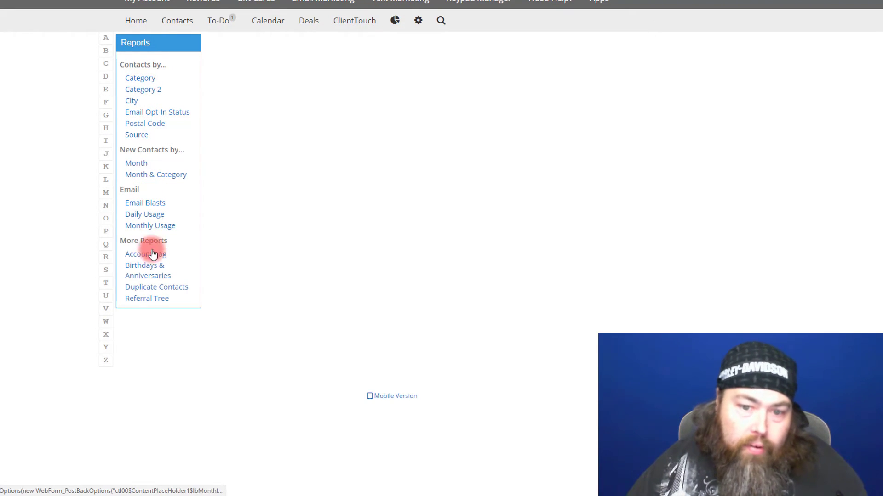
{"action": "left_click", "coordinate": [138, 205]}
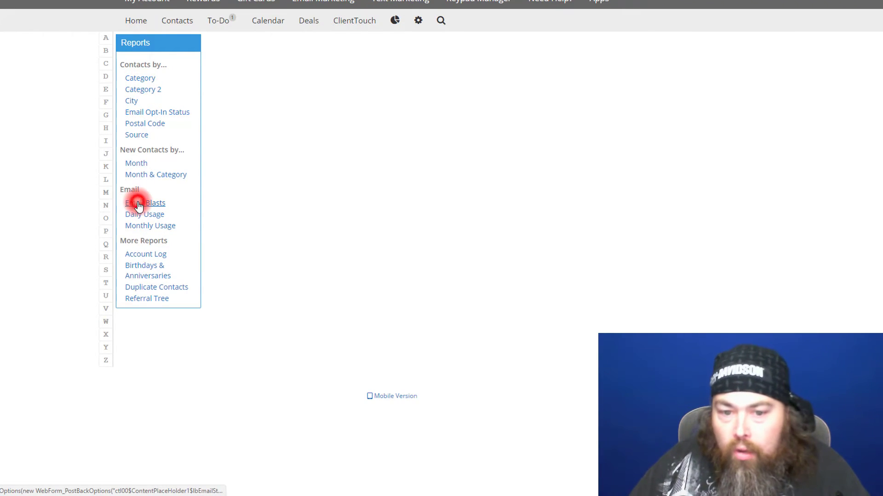
{"action": "left_click", "coordinate": [135, 83]}
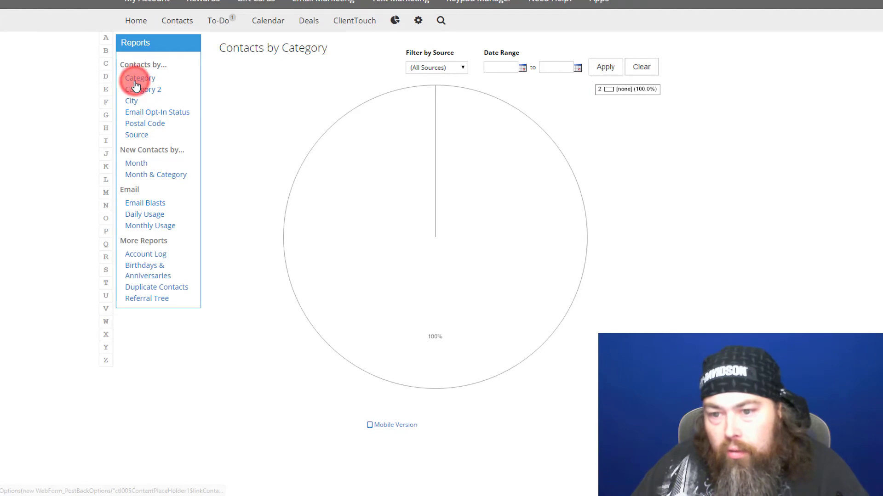
{"action": "left_click", "coordinate": [156, 275]}
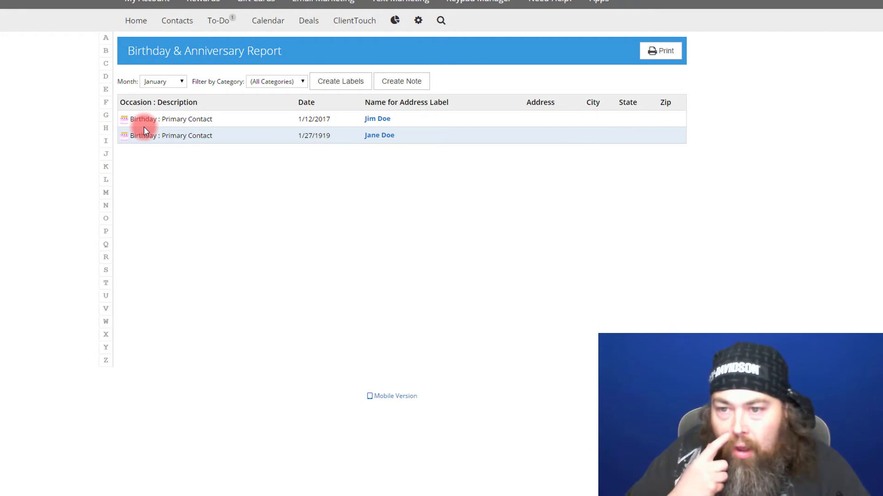
{"action": "left_click", "coordinate": [418, 20]}
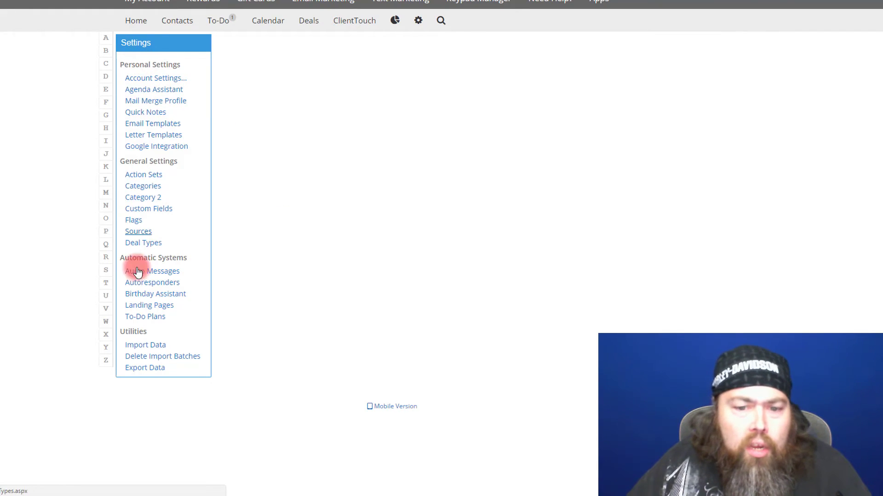
Step: Review the seven unassigned contact flags, then open the chosen contact's details from Contacts
{"action": "left_click", "coordinate": [138, 222]}
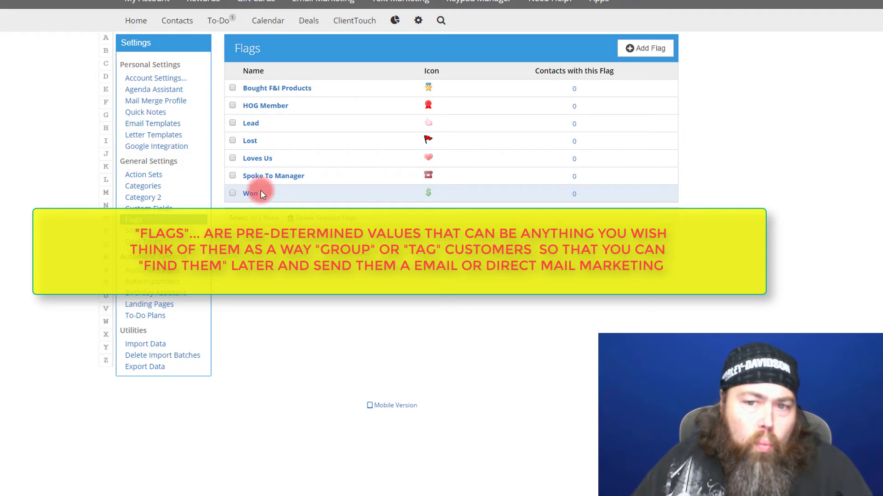
{"action": "left_click", "coordinate": [180, 20]}
{"action": "left_click", "coordinate": [132, 173]}
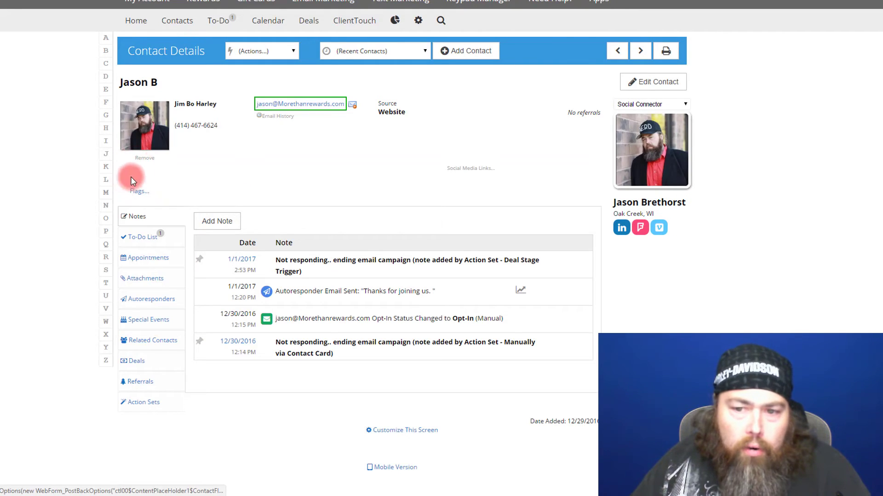
Step: Save the HOG Member flag on the contact, then open and close the Social Connector options
{"action": "left_click", "coordinate": [137, 193]}
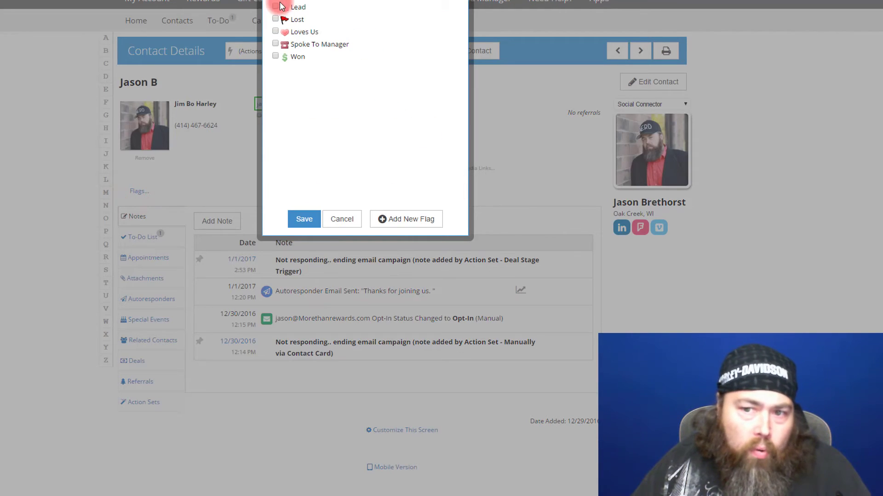
{"action": "left_click", "coordinate": [310, 210]}
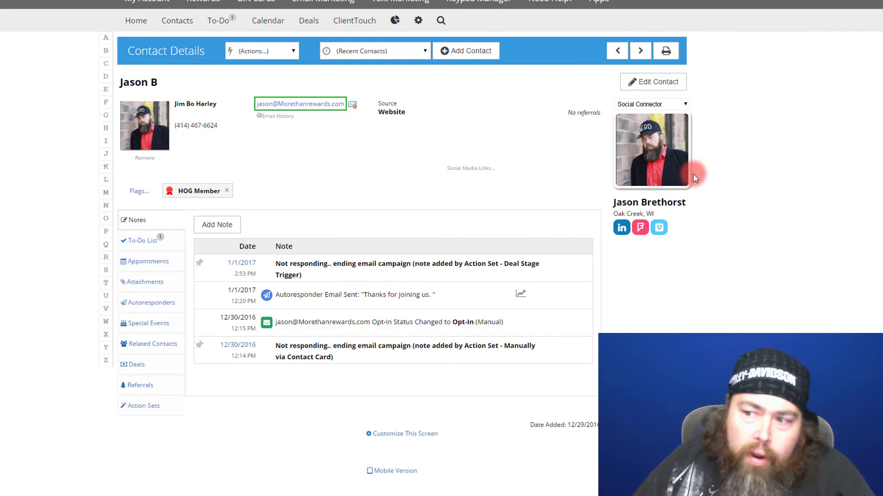
{"action": "left_click", "coordinate": [685, 106]}
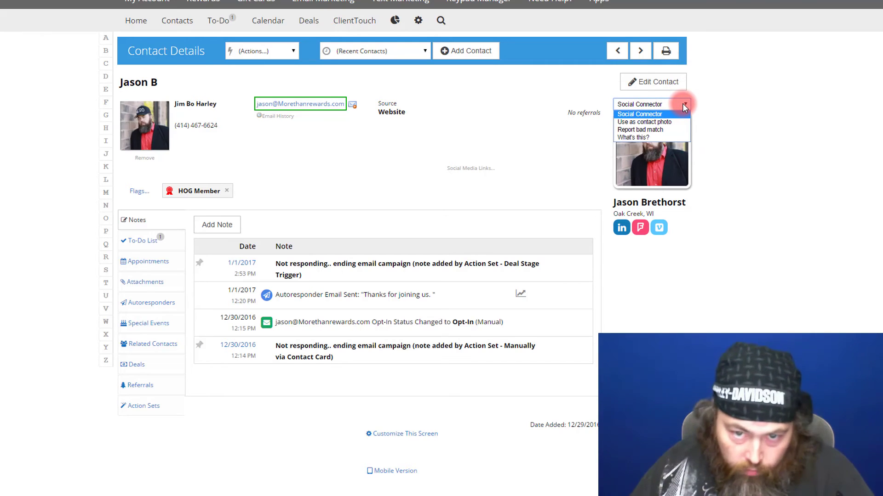
{"action": "left_click", "coordinate": [551, 114]}
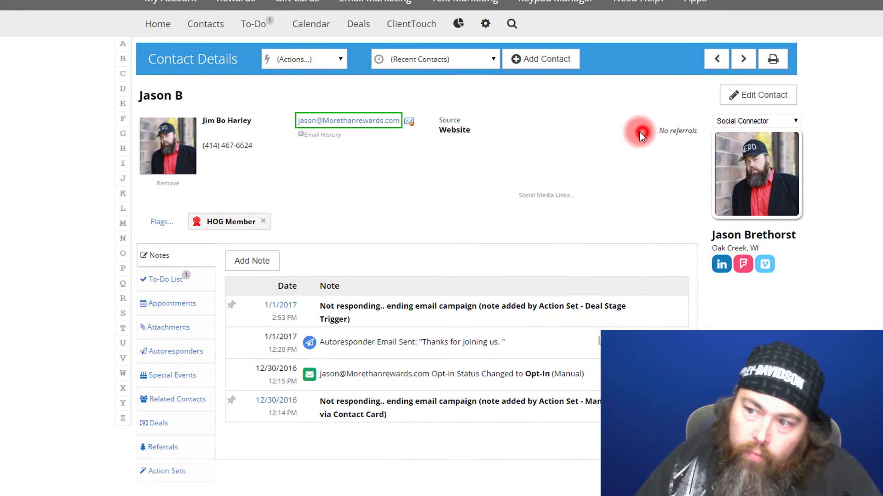